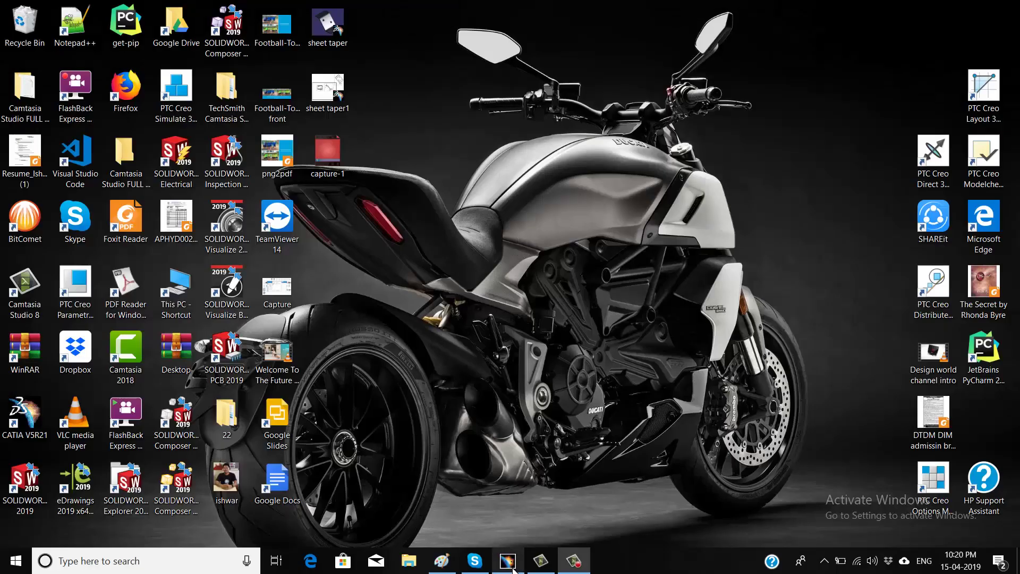
Restore the sheet taper.CATPart window and pan the Z-shaped bracket into view
left_click(507, 560)
middle_click_drag(328, 320, 378, 378)
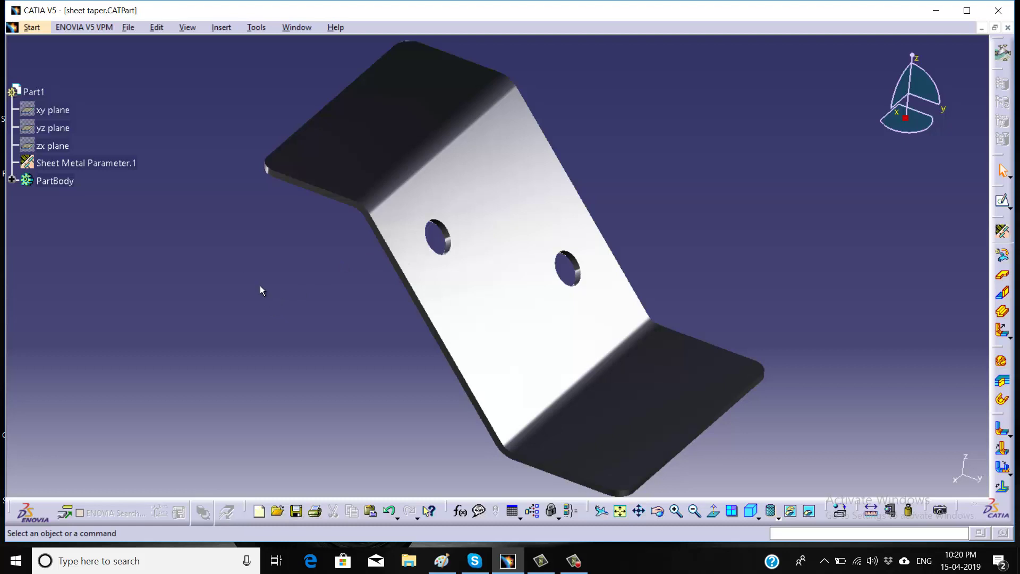
After inspecting the bracket, switch to the empty Drawing1 sheet from the Window menu
middle_click_drag(299, 318, 303, 328)
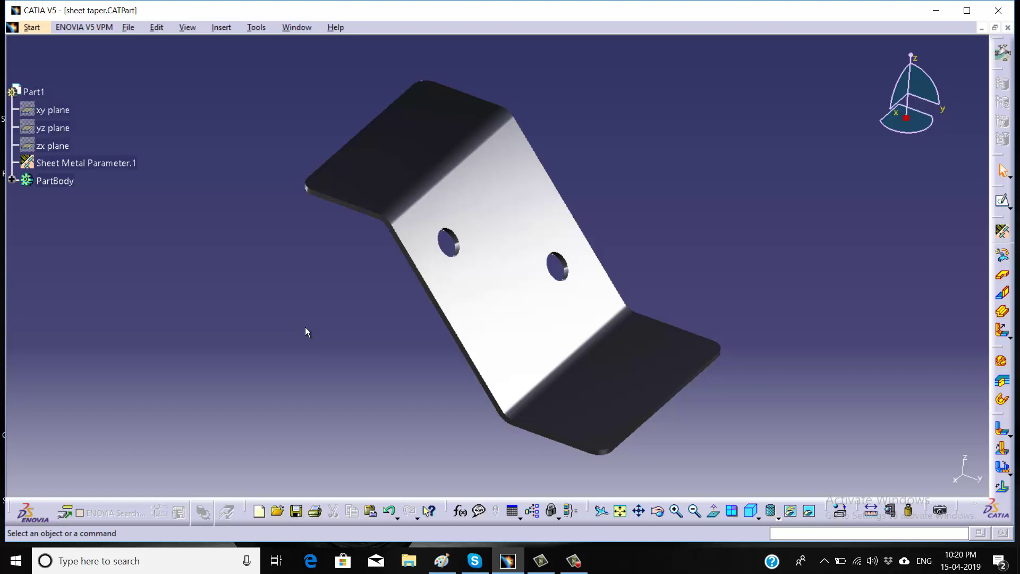
left_click(292, 28)
left_click(322, 127)
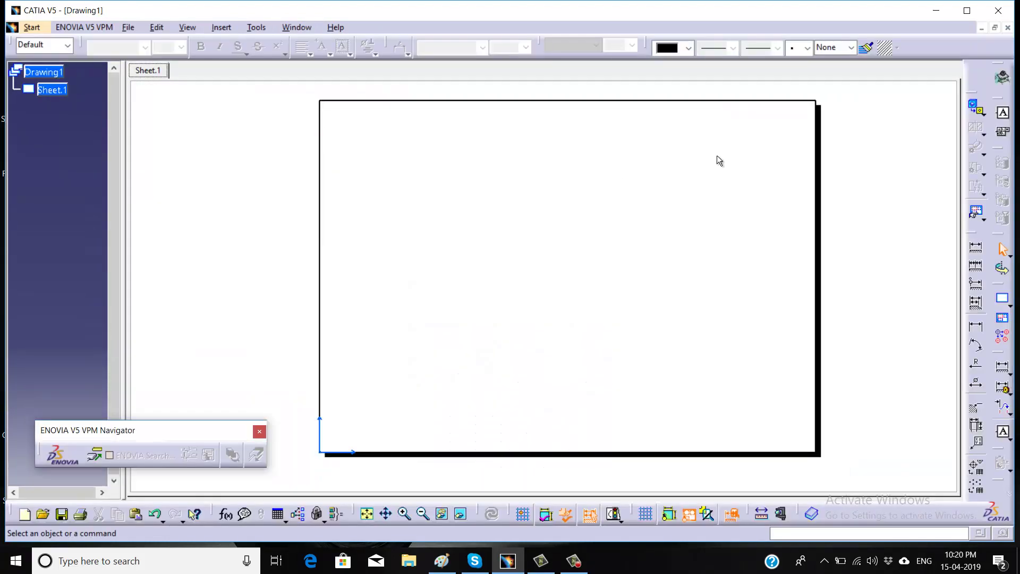
Start a front view, using the bracket's flange face in Shading with Edges as the reference plane
left_click(978, 111)
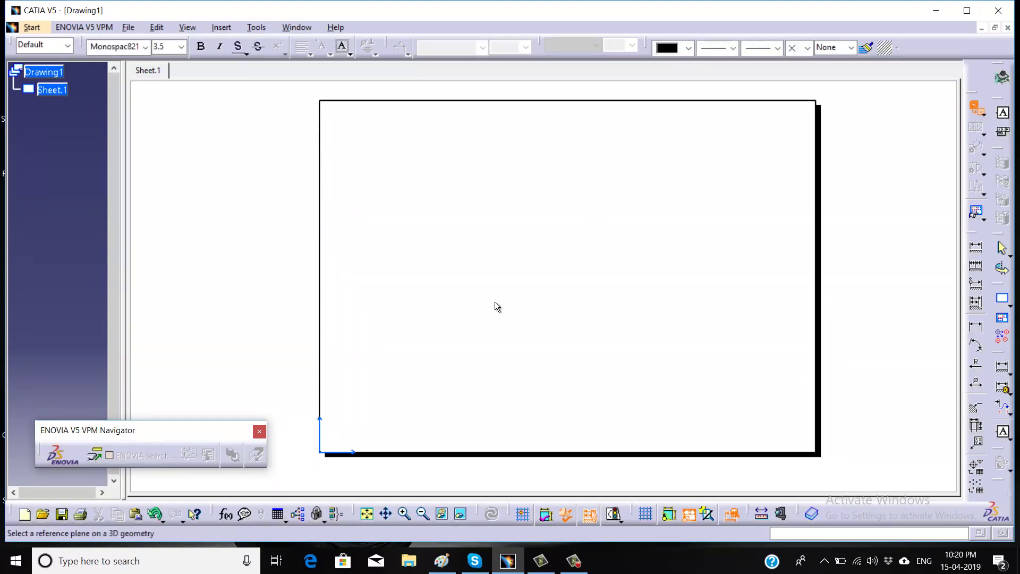
key("ctrl+Tab")
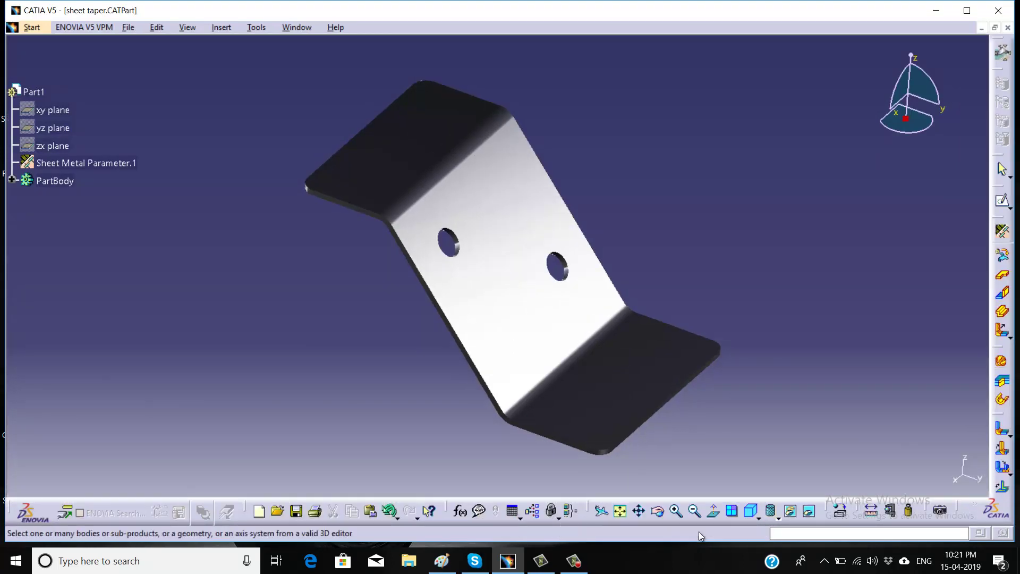
left_click(778, 517)
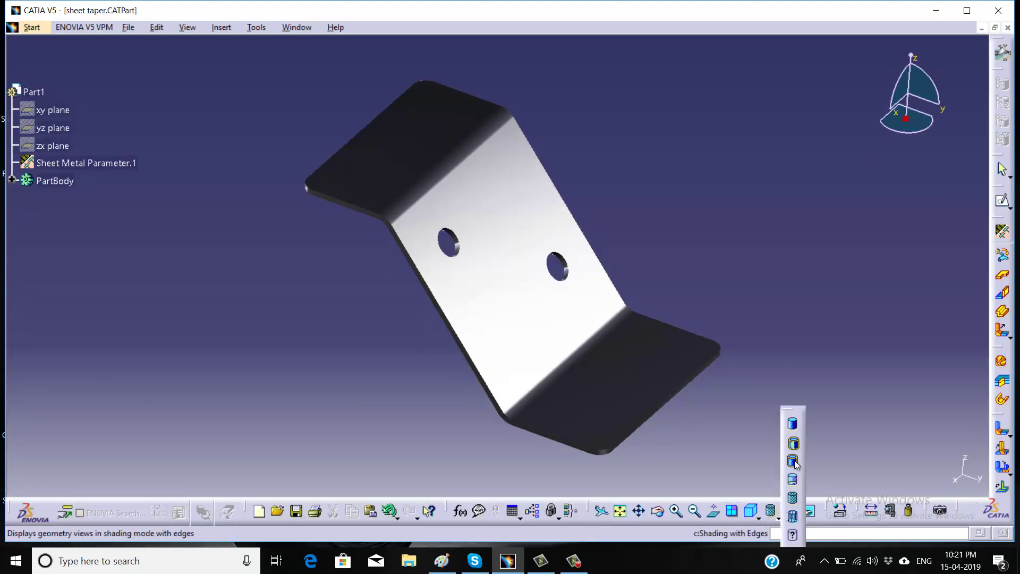
left_click(794, 461)
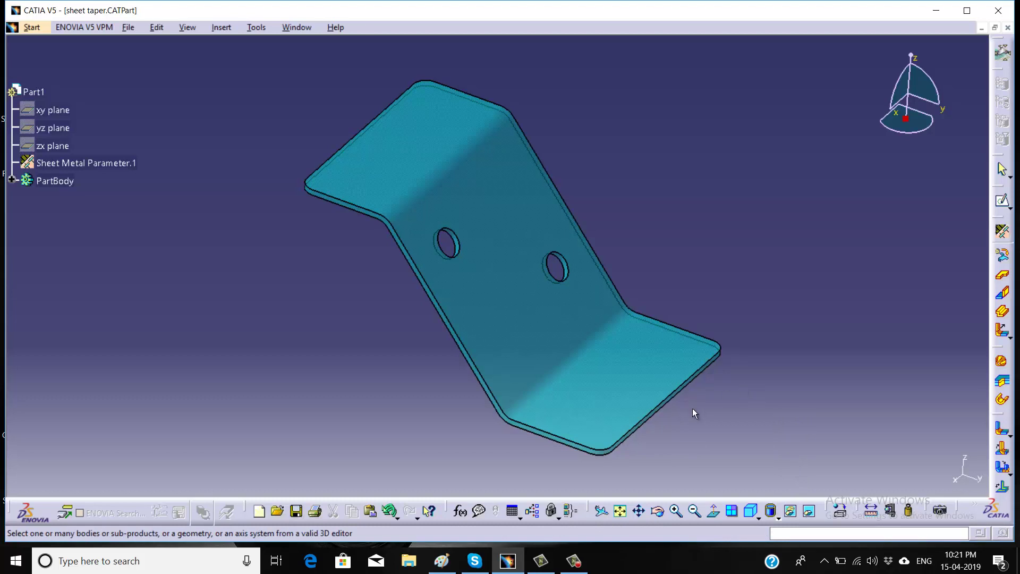
left_click(778, 517)
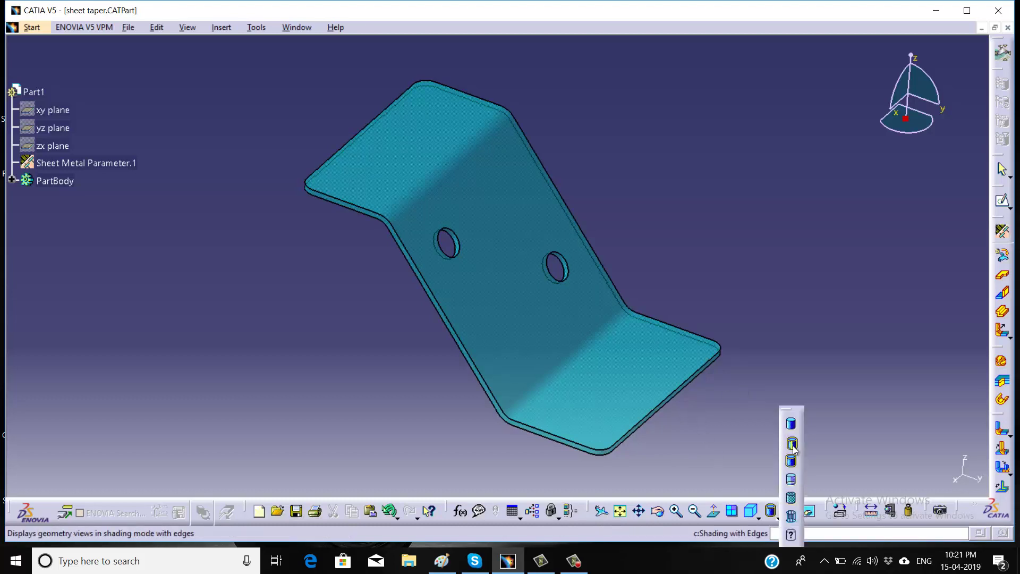
left_click(792, 443)
mouse_move(739, 429)
middle_mouse_down()
mouse_move(678, 339)
mouse_move(674, 282)
mouse_move(750, 416)
middle_mouse_up()
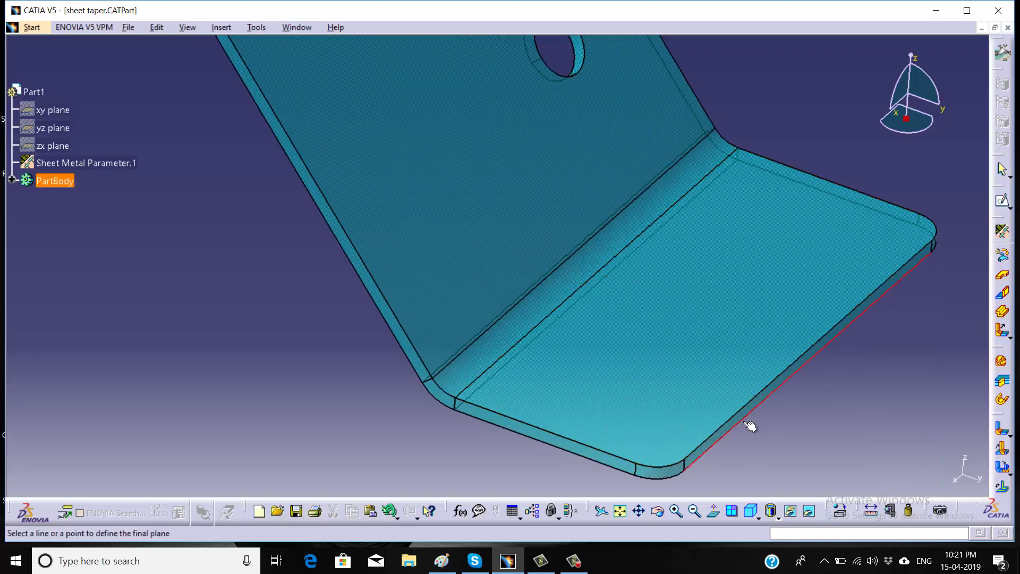
left_click(685, 466)
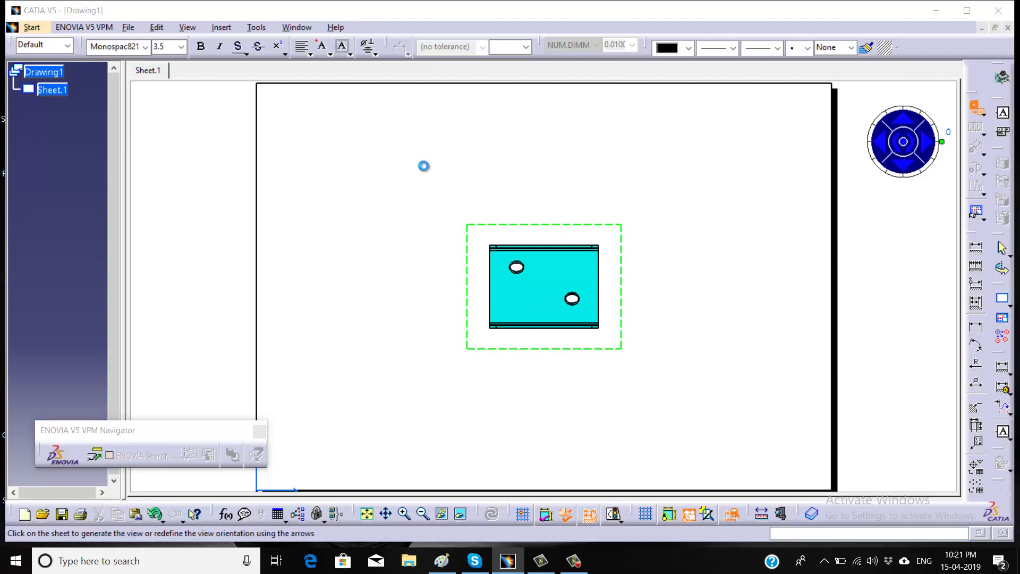
Place the generated front view on the sheet and move it up-left
left_click(424, 165)
left_click_drag(505, 202, 366, 136)
left_click(547, 175)
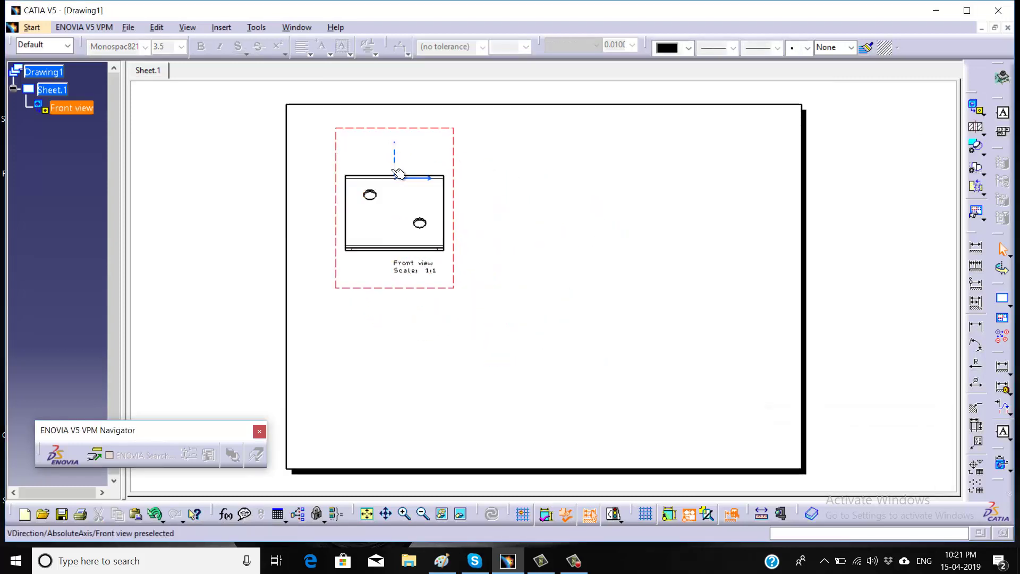
Hide the front view's axis lines and delete its title and scale label
right_click(394, 164)
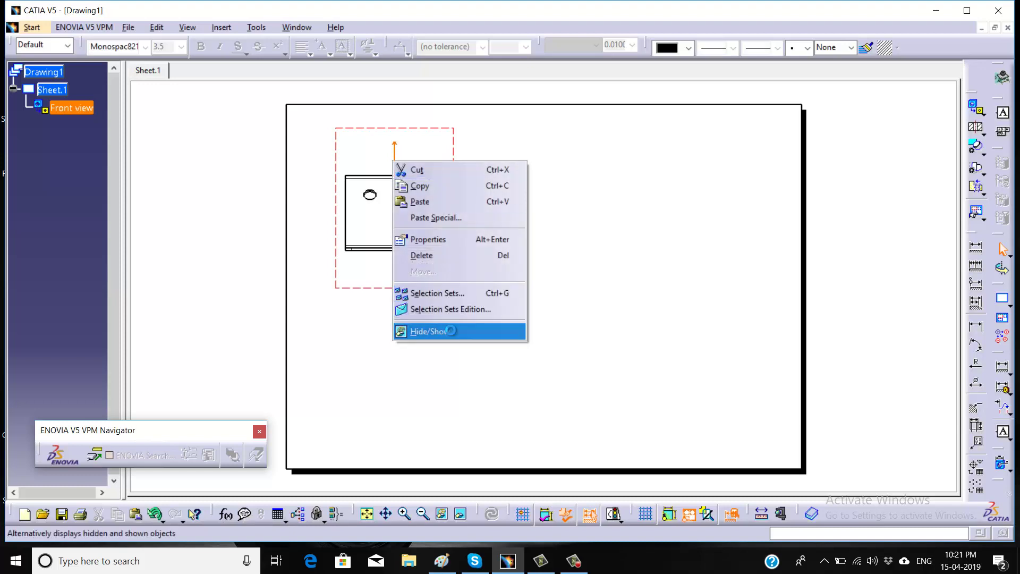
left_click(448, 332)
right_click(412, 176)
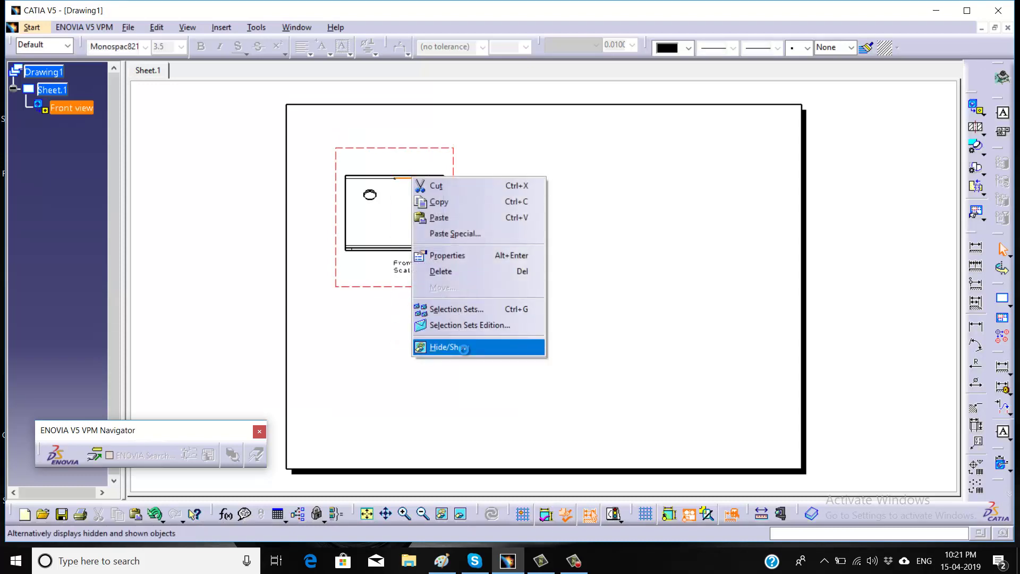
left_click(444, 348)
mouse_move(396, 234)
middle_mouse_down()
mouse_move(417, 258)
mouse_move(416, 289)
middle_mouse_up()
left_click(449, 289)
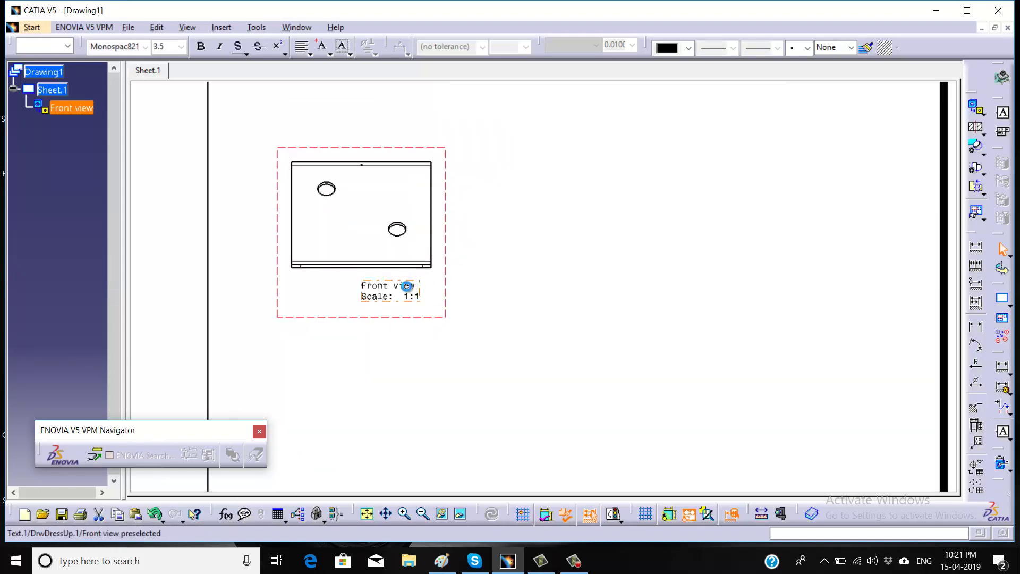
right_click(432, 289)
left_click(411, 338)
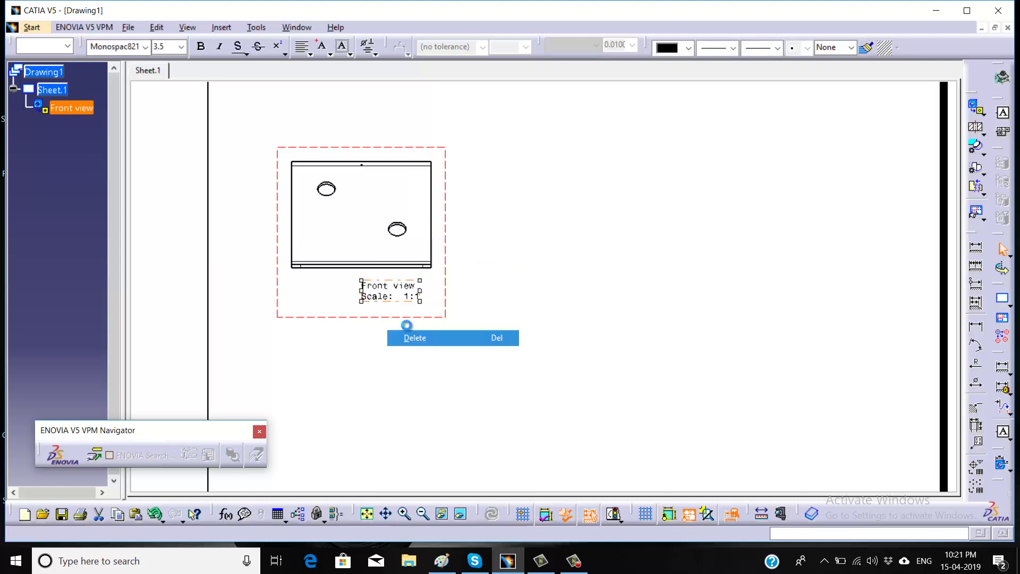
Hide another element of the front view and shift the view up and right
left_click(362, 166)
right_click(362, 166)
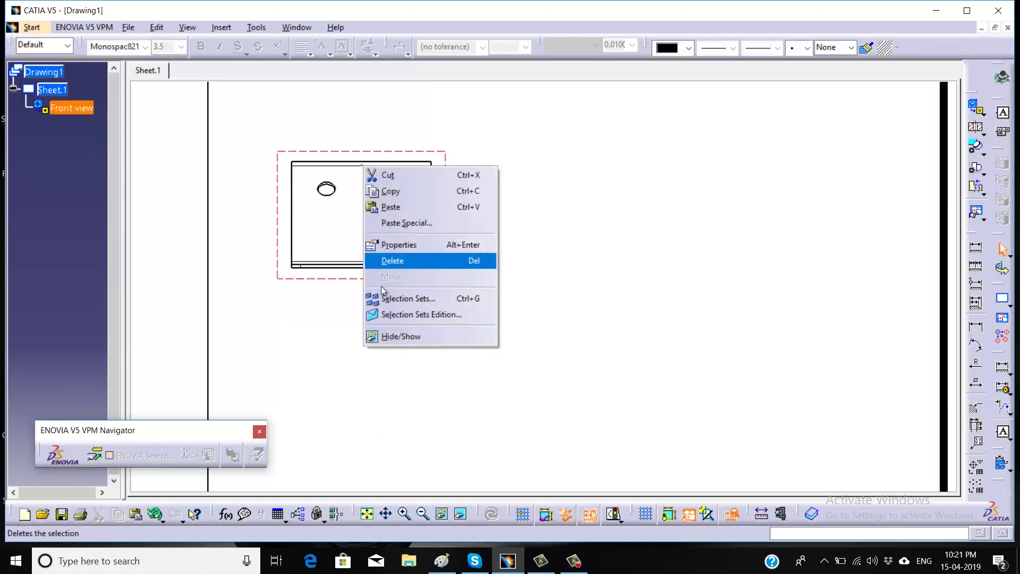
left_click(433, 338)
middle_click_drag(479, 291, 502, 306)
left_click(455, 195)
left_click_drag(456, 196, 482, 164)
left_click(595, 279)
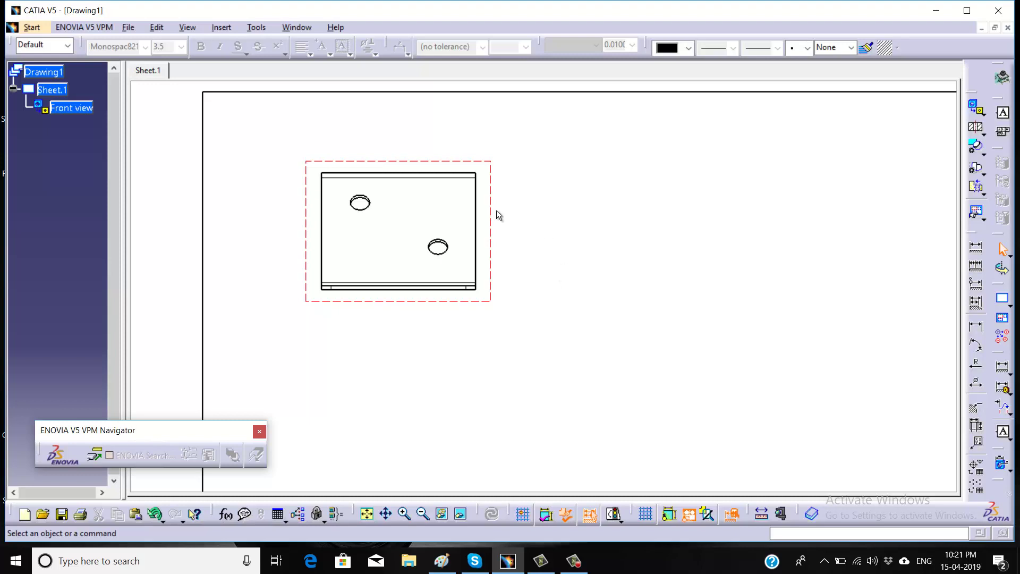
Project a left view to the right of the front view and delete its label
left_click(431, 158)
left_click_drag(432, 159, 439, 165)
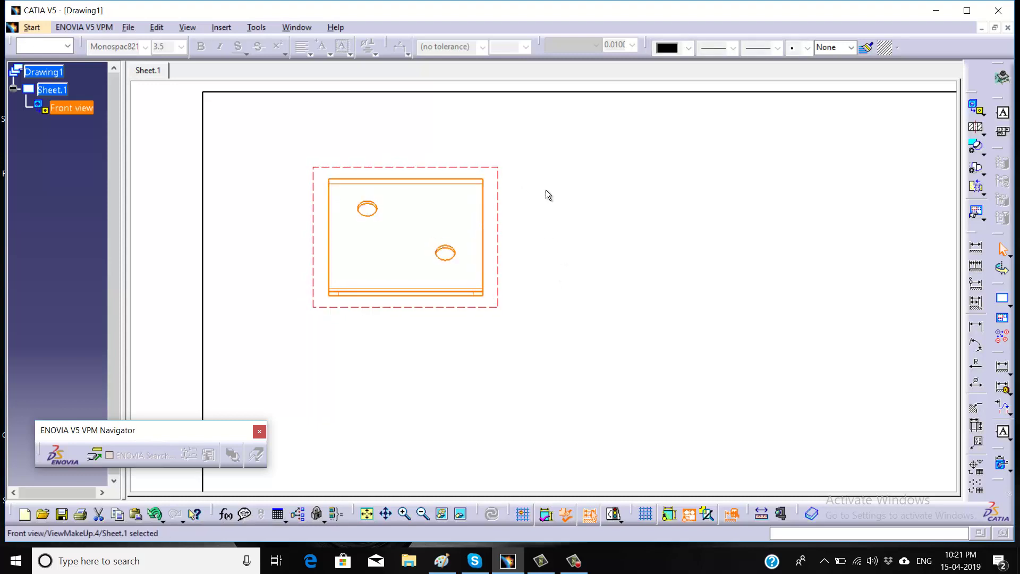
left_click(984, 117)
left_click(949, 129)
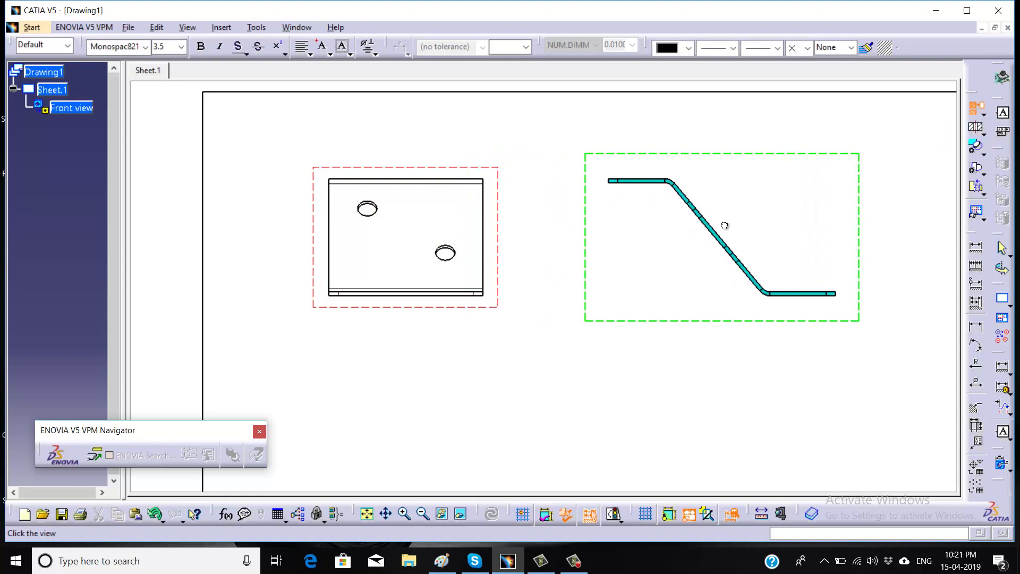
left_click(724, 226)
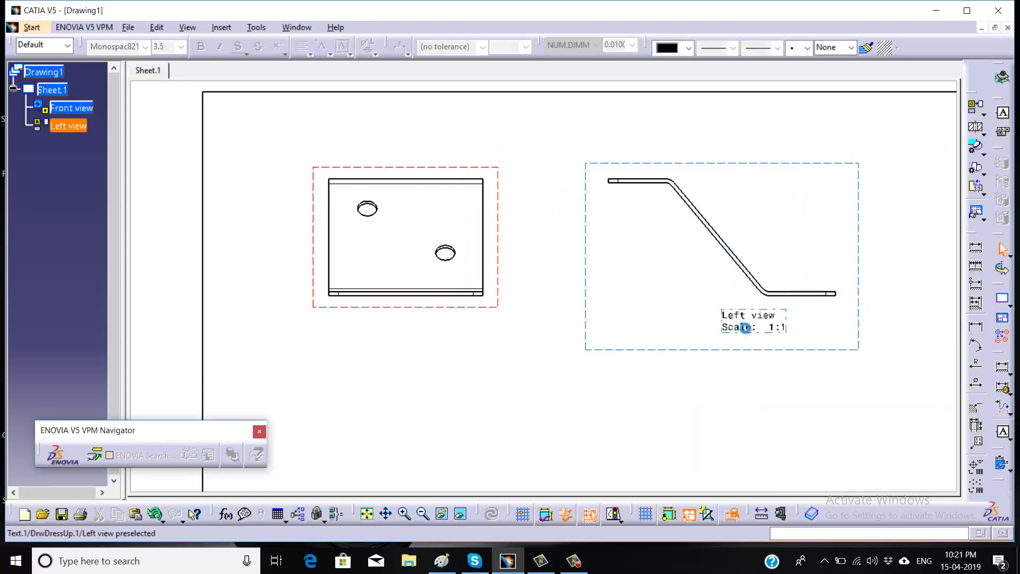
right_click(744, 326)
left_click(795, 121)
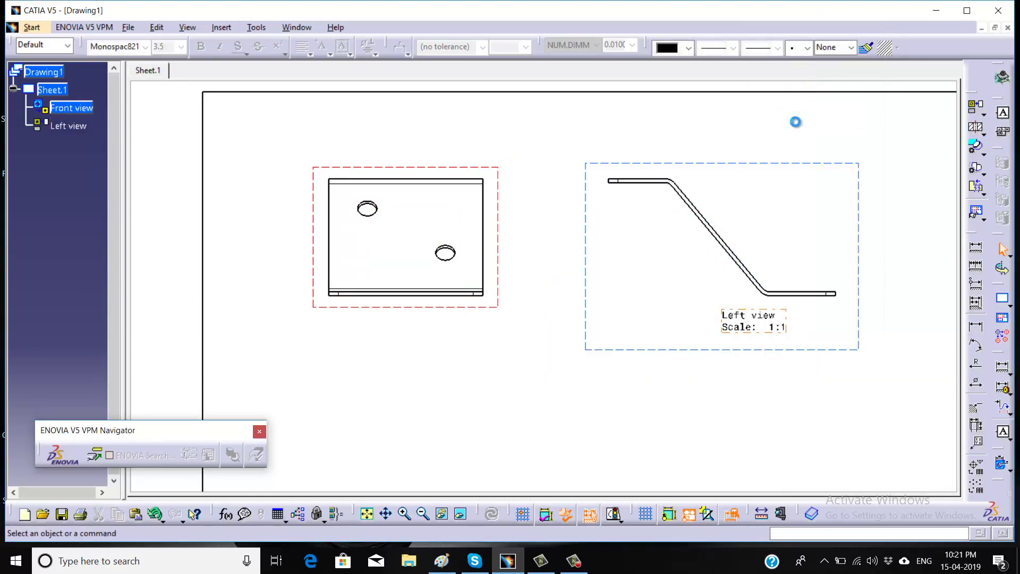
scroll(640, 263, "up", 3)
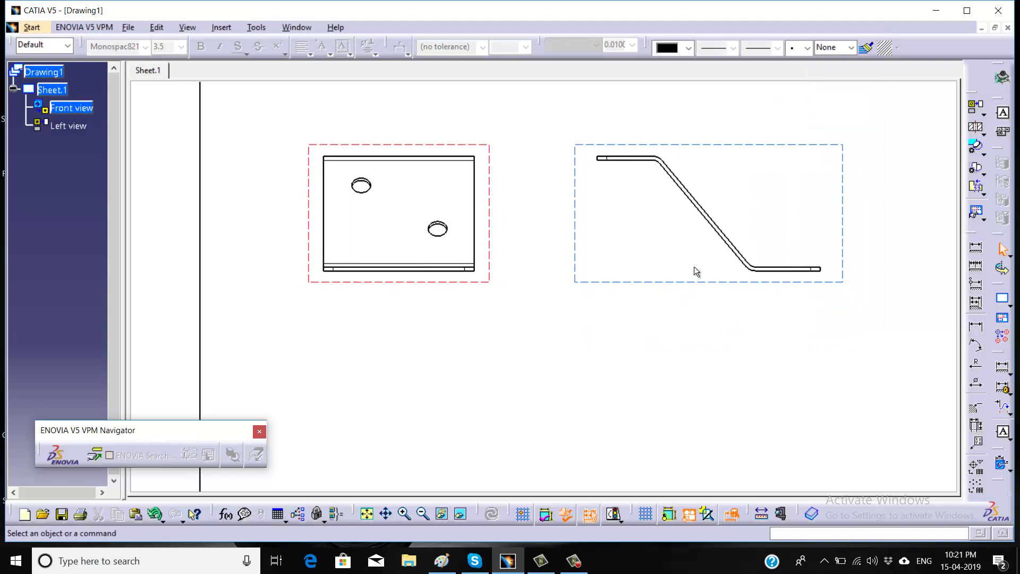
Activate the Left view and hide its vertical and horizontal axis arrows and origin point
scroll(661, 300, "up", 1)
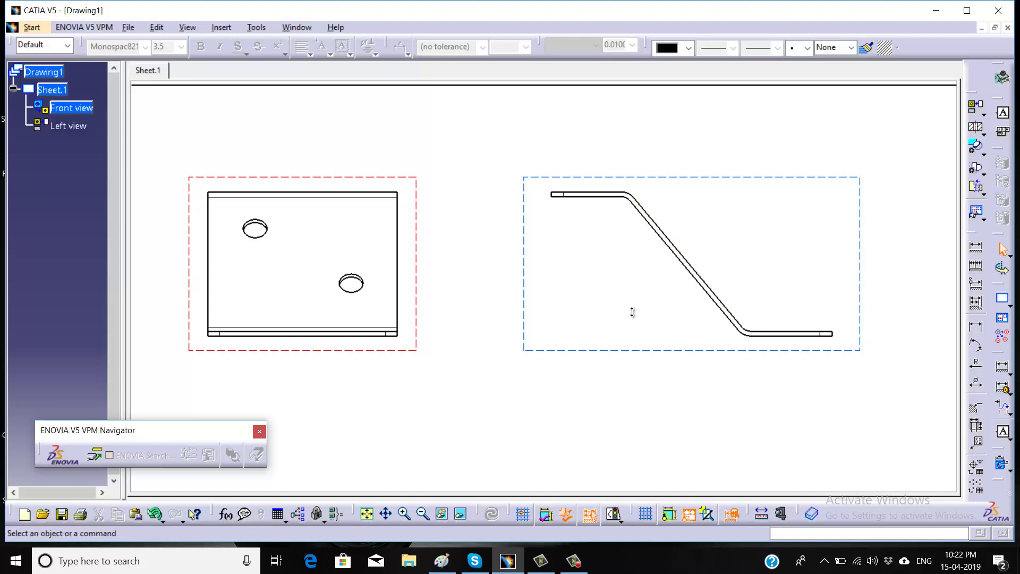
scroll(633, 311, "up", 1)
double_click(651, 356)
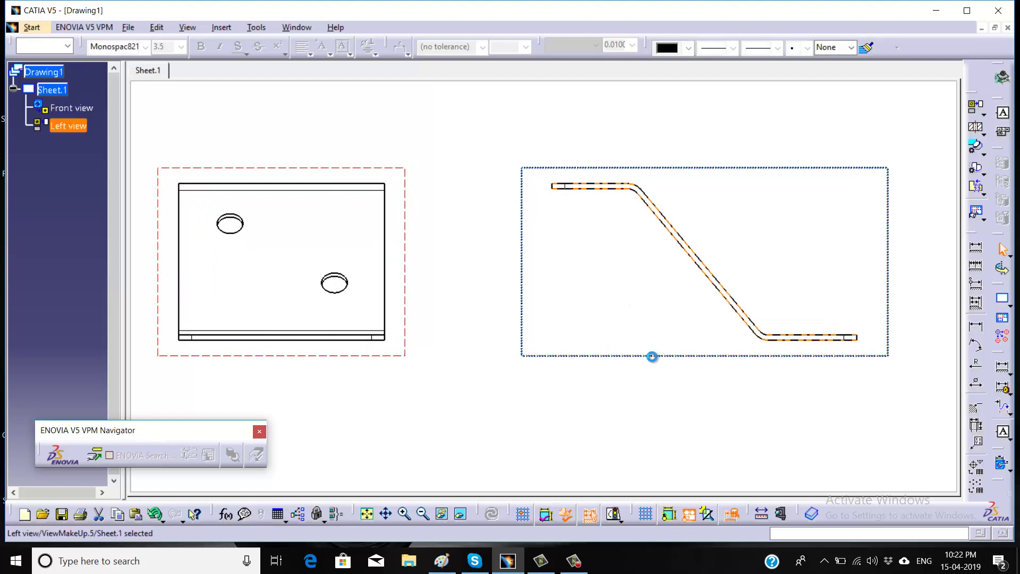
mouse_move(646, 323)
middle_mouse_down("ctrl")
mouse_move(629, 353)
mouse_move(641, 275)
middle_mouse_up("ctrl")
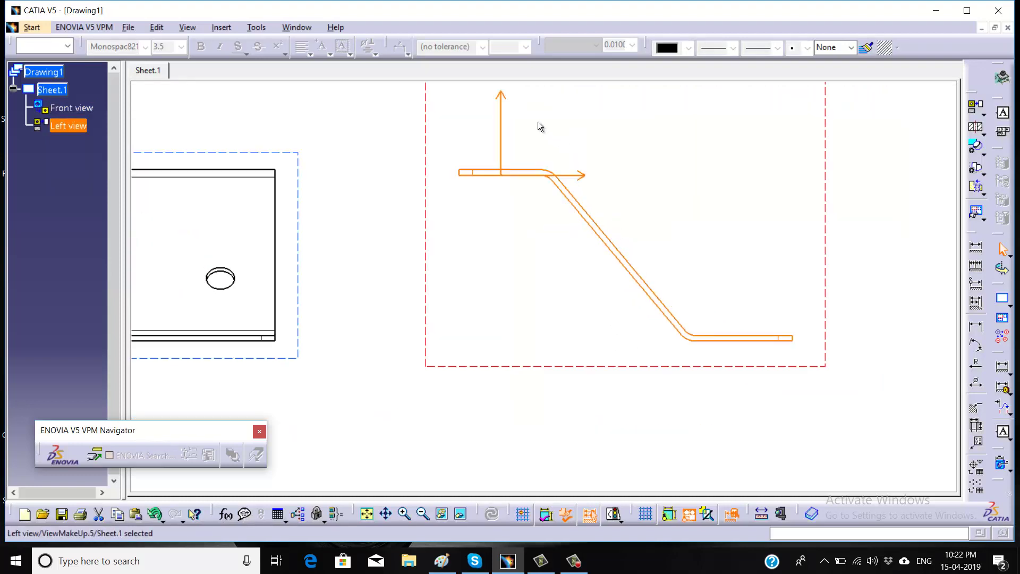
right_click(503, 101)
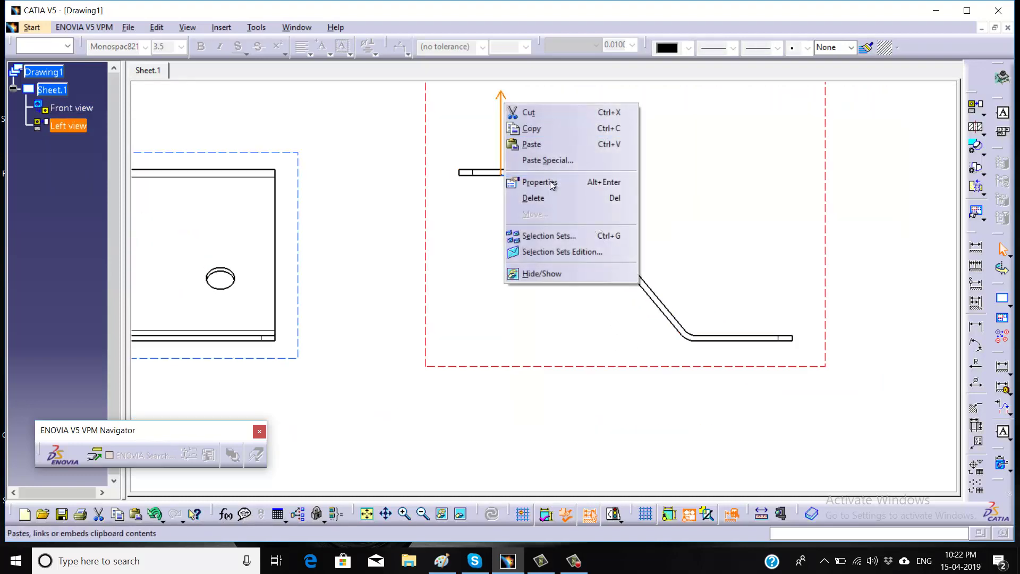
left_click(556, 272)
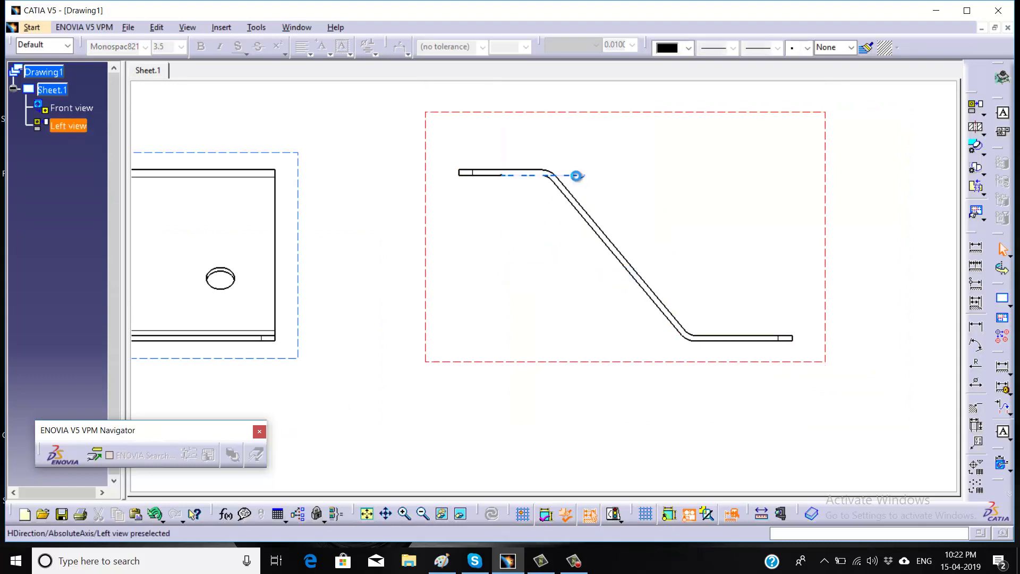
right_click(578, 175)
left_click(611, 346)
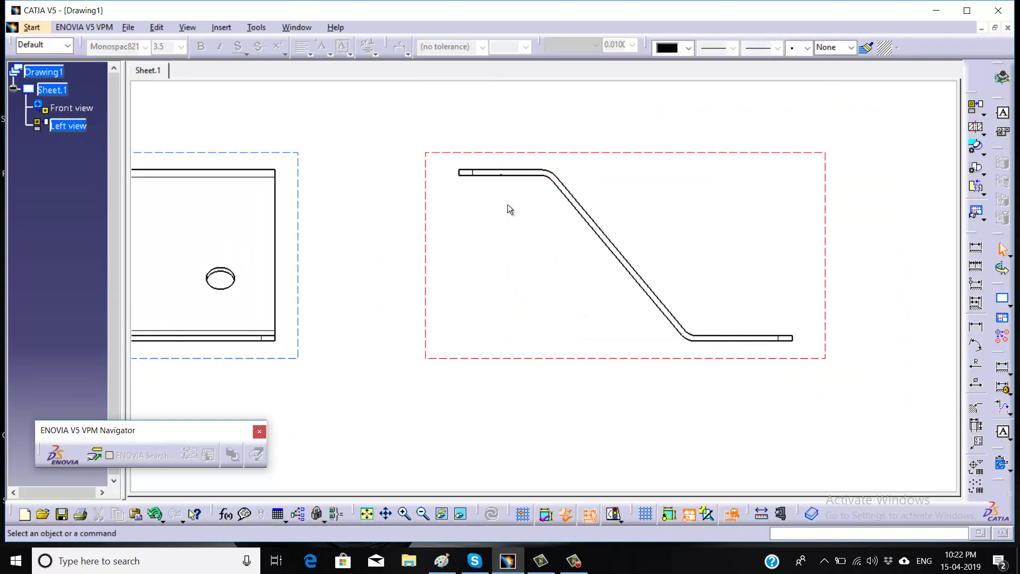
right_click(502, 174)
left_click(547, 346)
Create Auxiliary view A perpendicular to the bracket's slanted edge and place it at 1:1
left_click(984, 115)
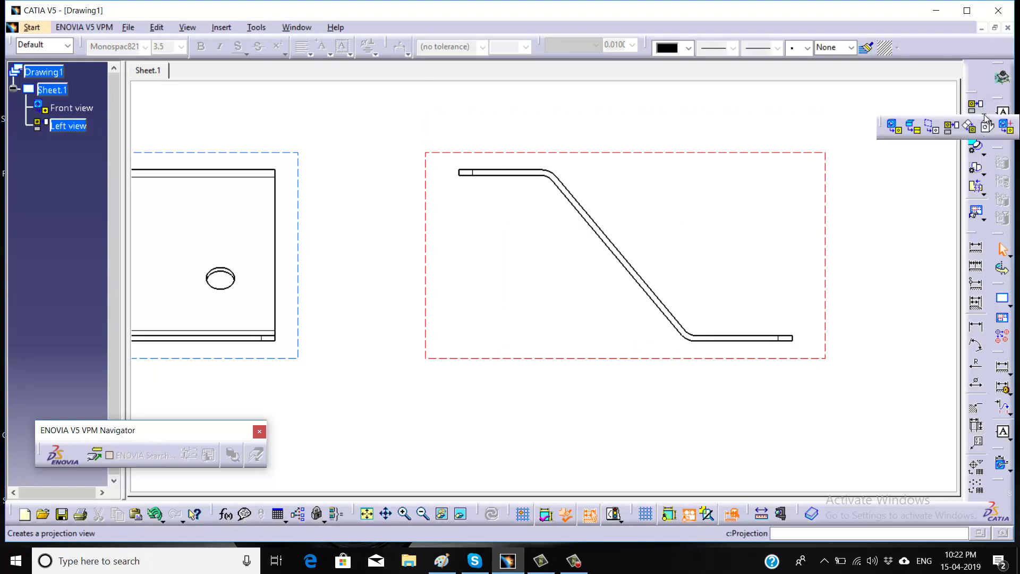
left_click(969, 126)
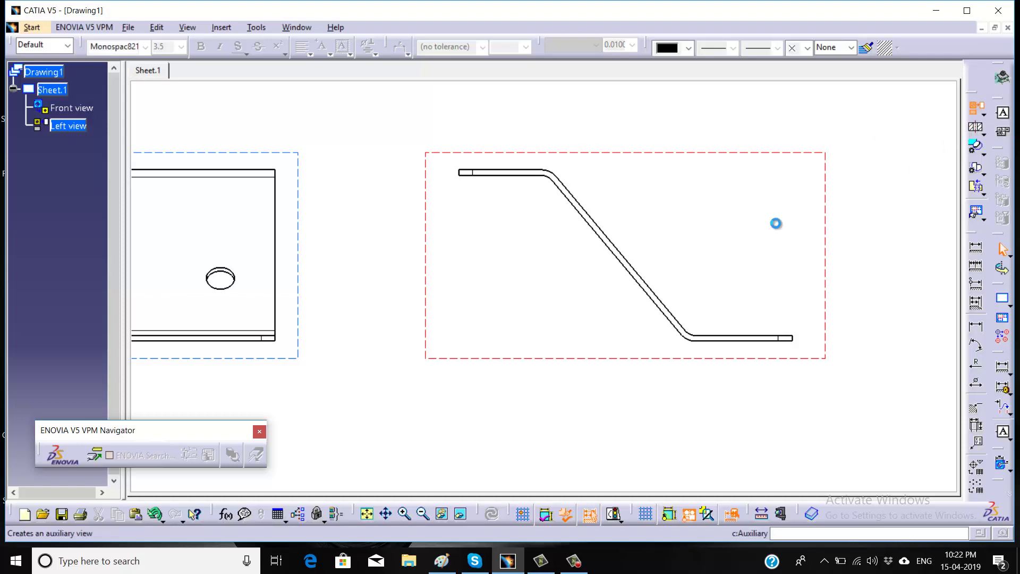
middle_click_drag(628, 289, 629, 239, "ctrl")
left_click(565, 191)
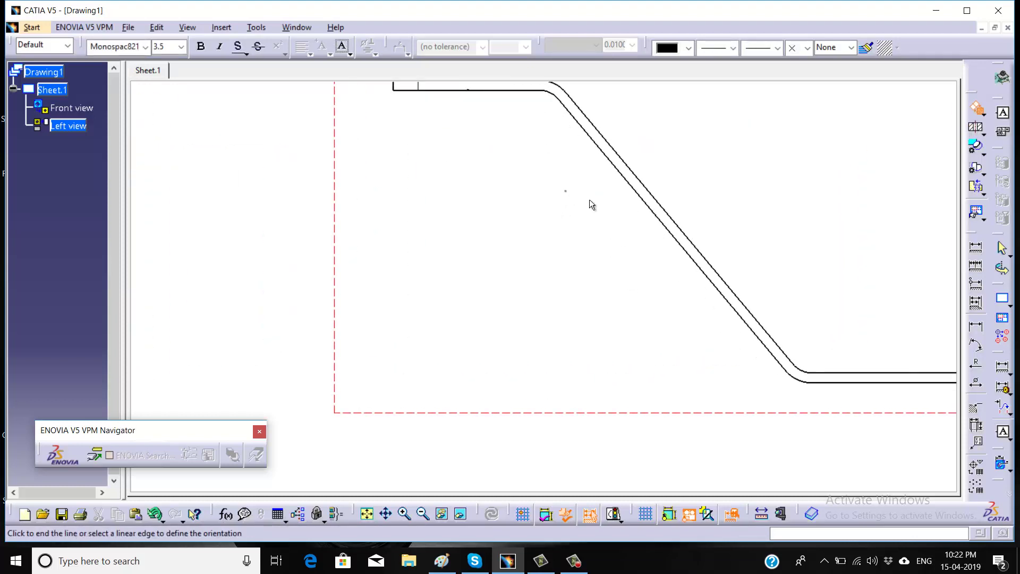
right_click(638, 197)
left_click(666, 267)
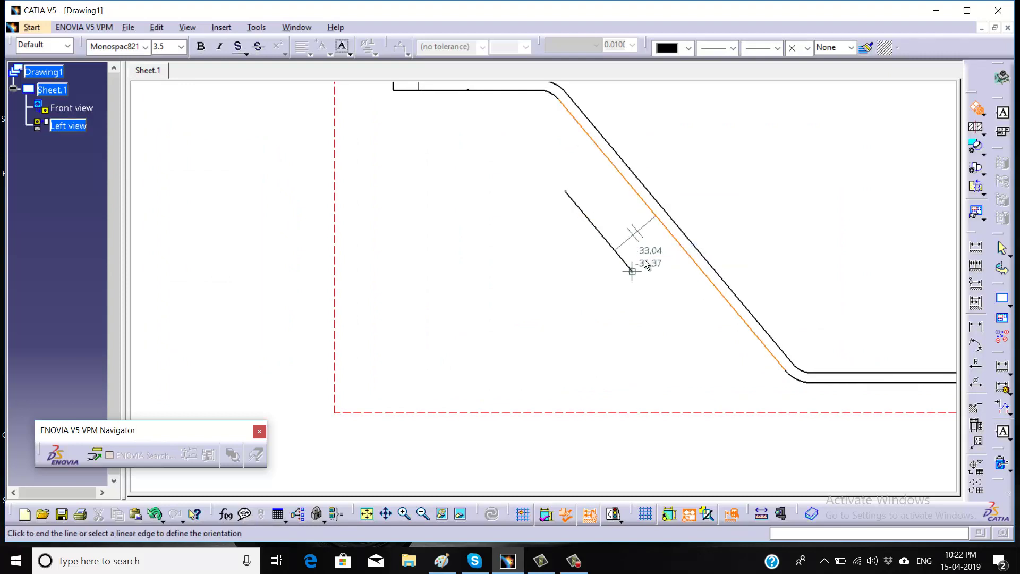
left_click(644, 264)
middle_click_drag(706, 209, 756, 243, "ctrl")
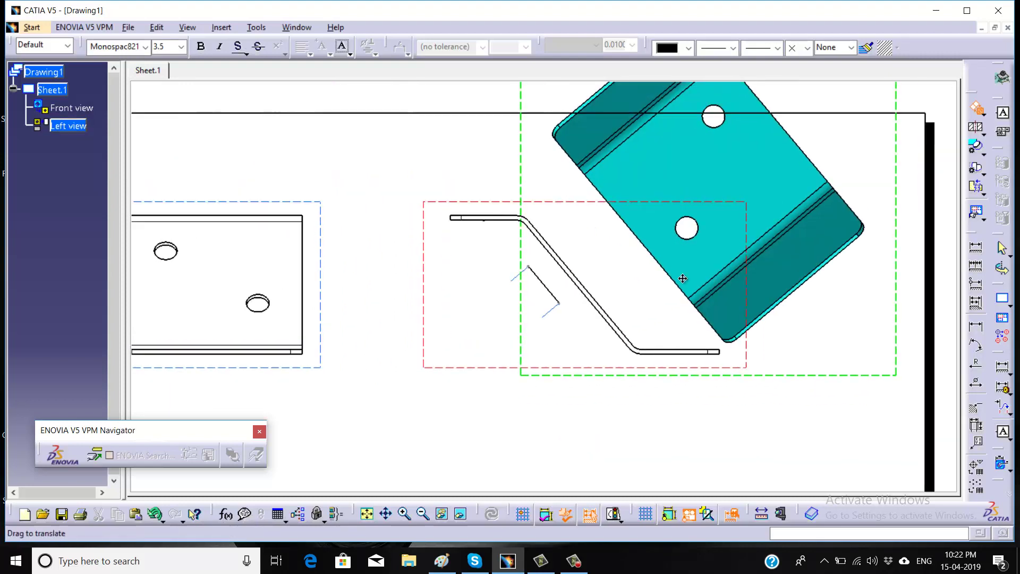
left_click(863, 219)
mouse_move(858, 232)
middle_mouse_down()
mouse_move(667, 307)
mouse_move(667, 326)
mouse_move(722, 268)
middle_mouse_up()
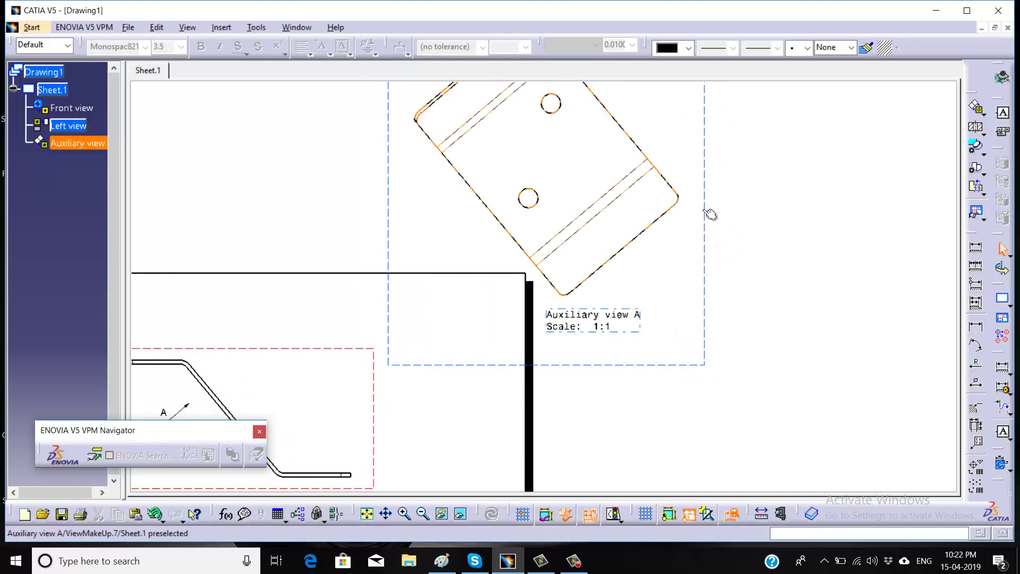
Rotate Auxiliary view A by -40° in its Properties so the bracket stands upright
right_click(702, 187)
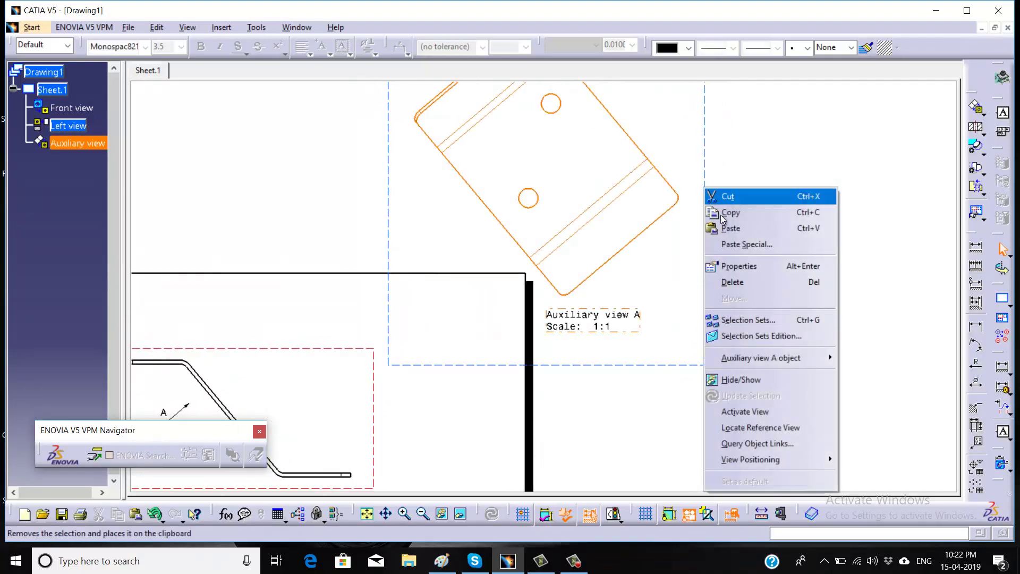
left_click(748, 270)
double_click(670, 297)
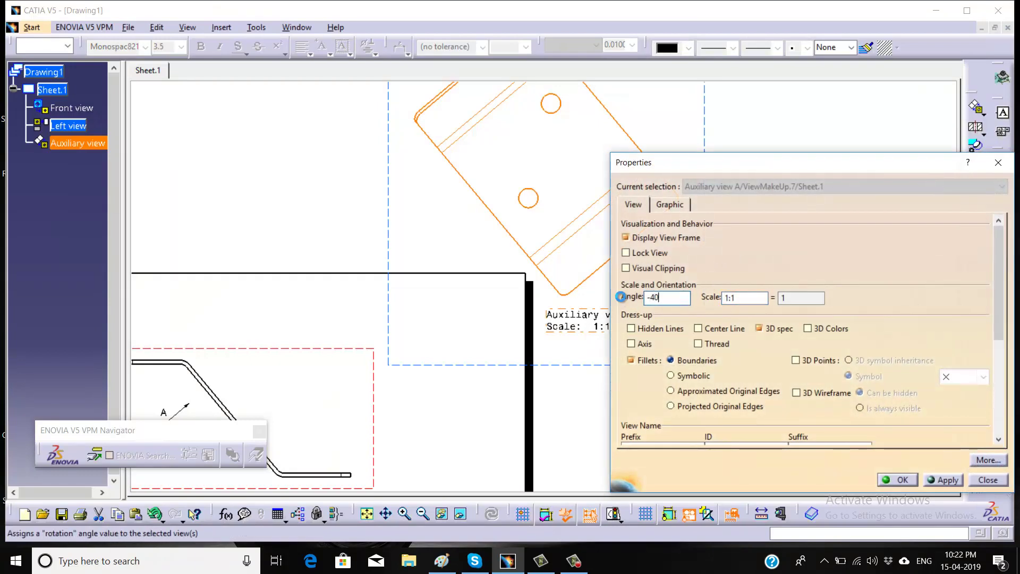
key("Return")
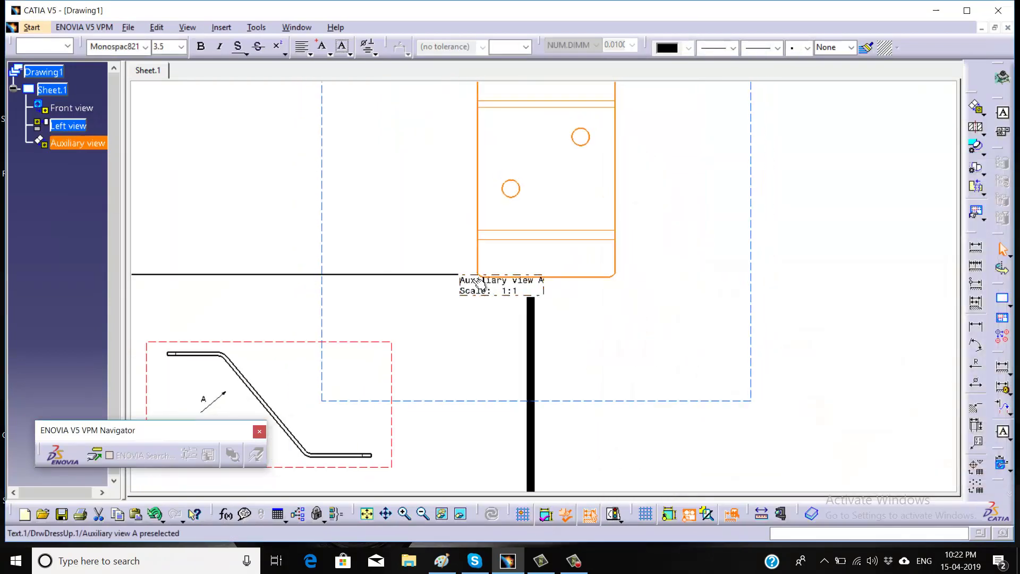
Delete Auxiliary view A's title and scale label
right_click(480, 284)
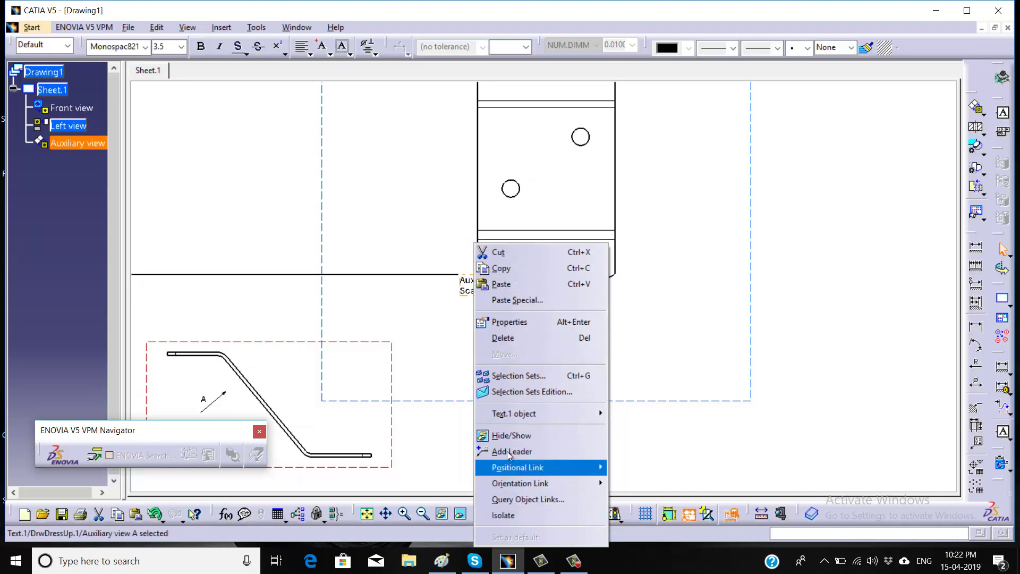
left_click(474, 299)
right_click(472, 297)
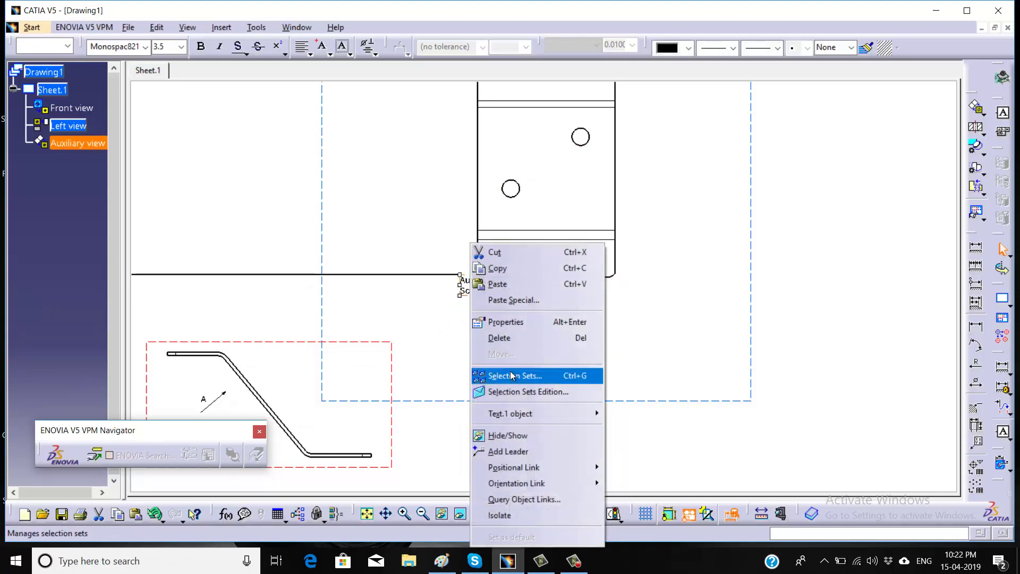
left_click(508, 338)
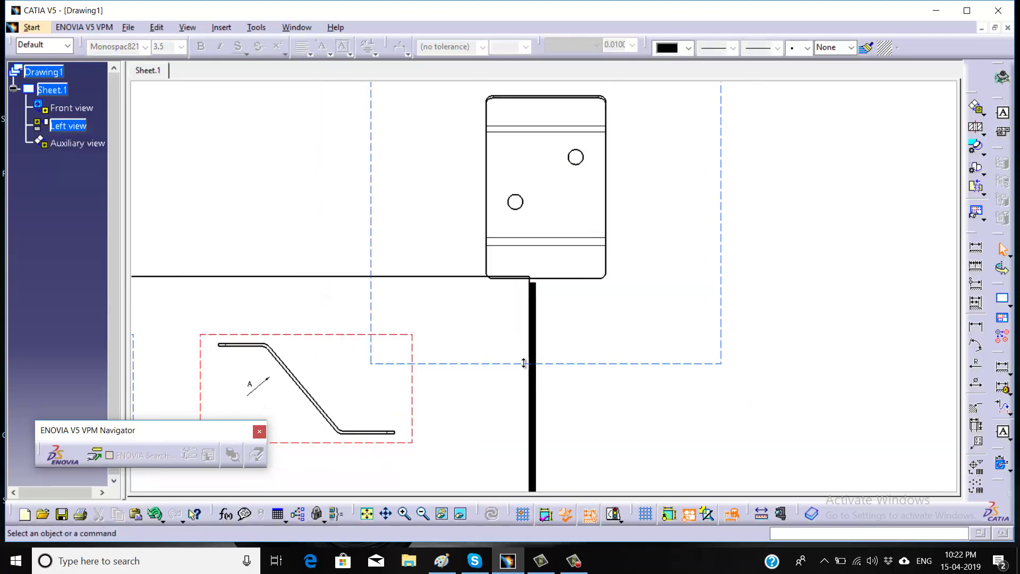
Set Auxiliary view A to Position Independently of Reference View
left_click(739, 170)
right_click(738, 168)
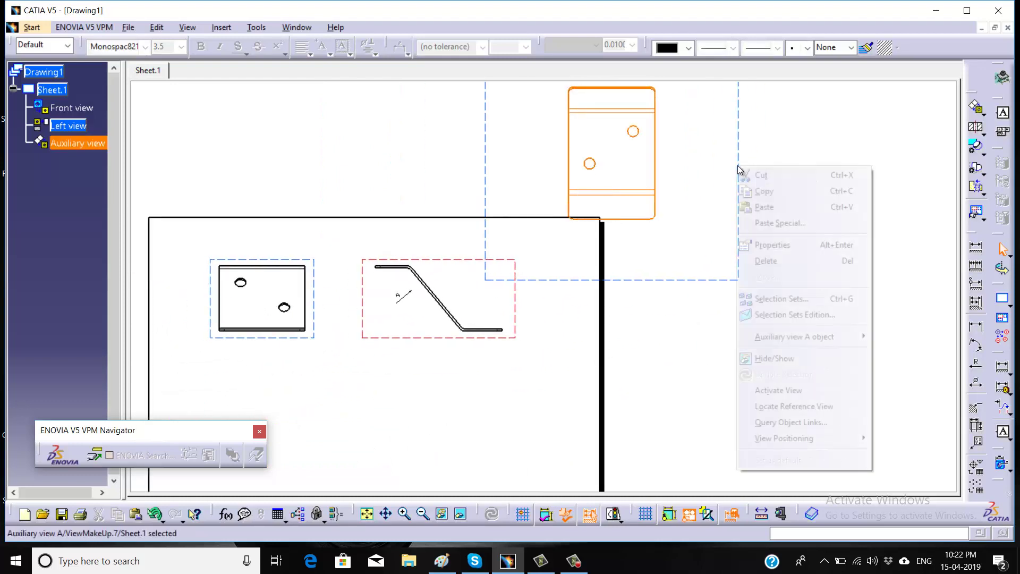
mouse_move(824, 441)
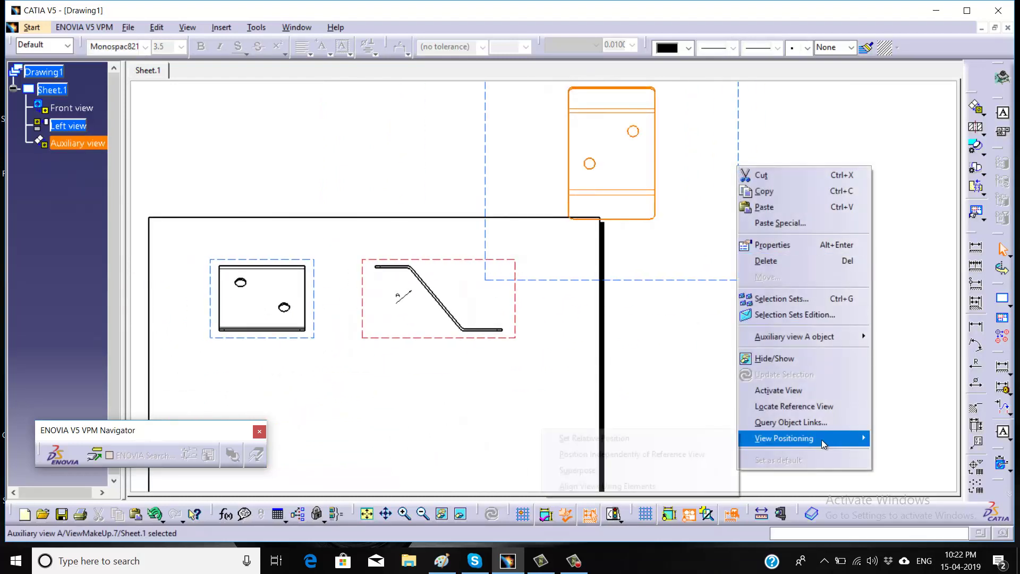
left_click(676, 455)
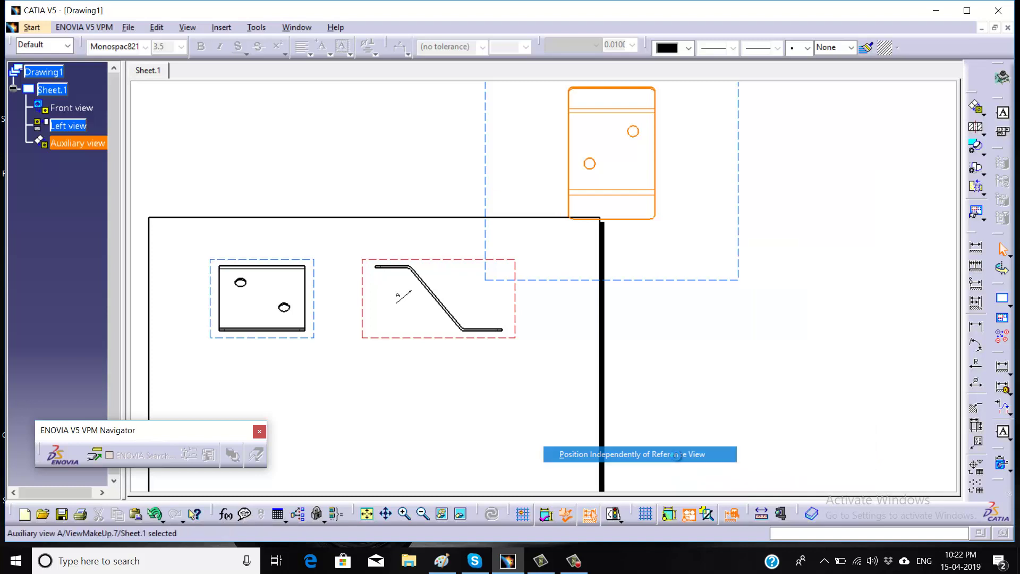
Move Auxiliary view A below the front view and nudge the front view up-left
mouse_move(617, 330)
middle_mouse_down()
mouse_move(698, 314)
mouse_move(740, 280)
middle_mouse_up()
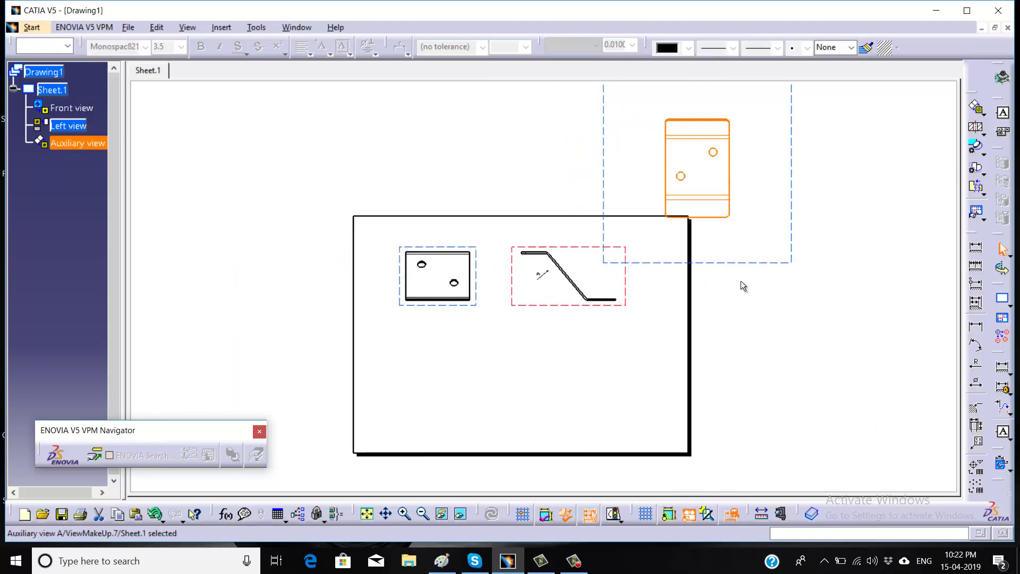
mouse_move(737, 262)
left_mouse_down()
mouse_move(632, 457)
mouse_move(498, 460)
mouse_move(473, 464)
mouse_move(481, 471)
left_mouse_up()
mouse_move(635, 346)
middle_mouse_down()
mouse_move(634, 294)
mouse_move(687, 328)
mouse_move(619, 308)
mouse_move(656, 330)
mouse_move(684, 316)
mouse_move(653, 384)
middle_mouse_up()
left_click(667, 330)
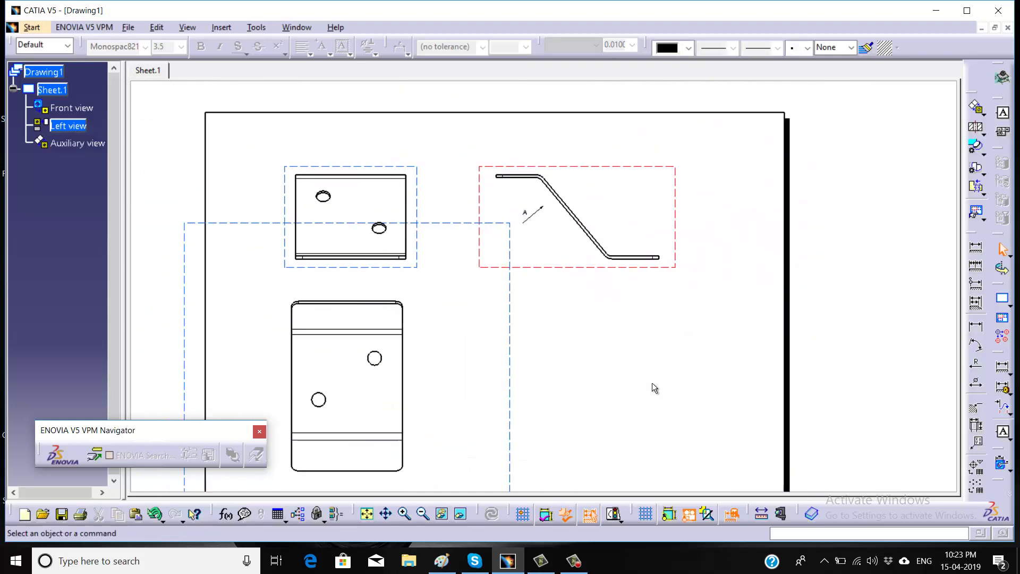
left_click_drag(381, 171, 365, 156)
mouse_move(400, 245)
middle_mouse_down()
mouse_move(524, 257)
mouse_move(528, 177)
mouse_move(546, 171)
mouse_move(566, 206)
middle_mouse_up()
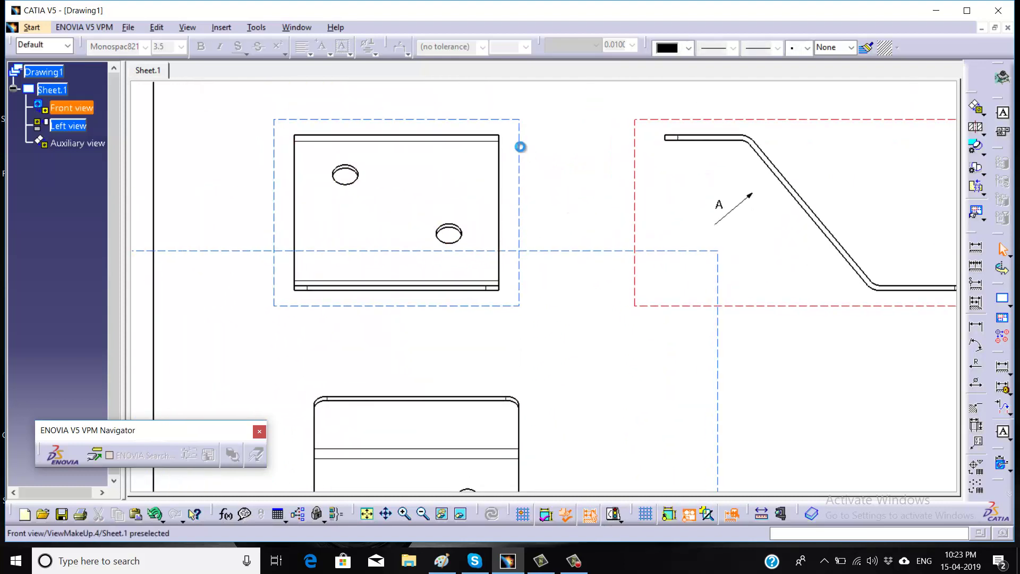
Activate the front view and dimension its overall 80 width between the left and right edges
left_click(519, 146)
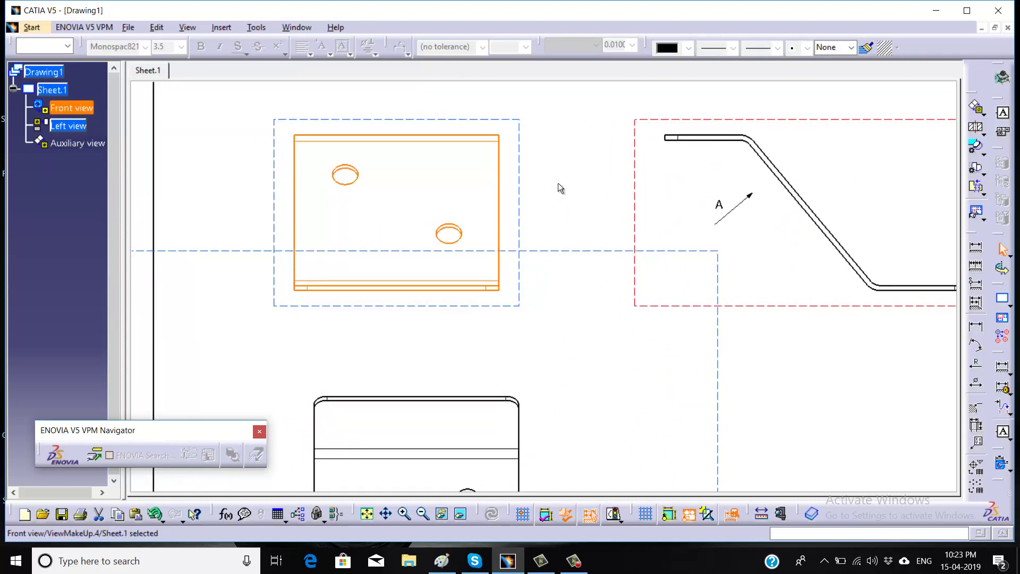
double_click(521, 147)
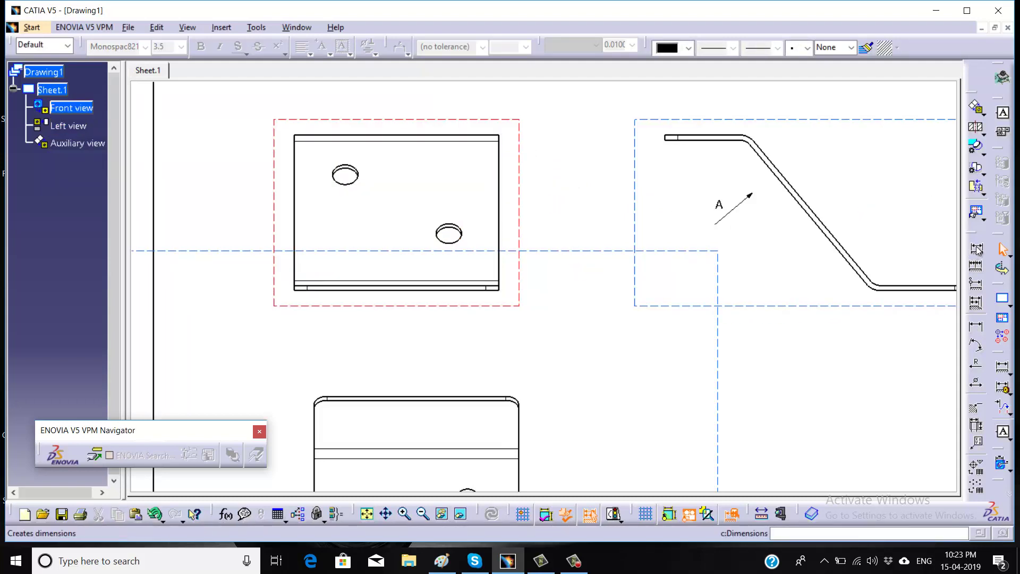
left_click(976, 248)
left_click(294, 195)
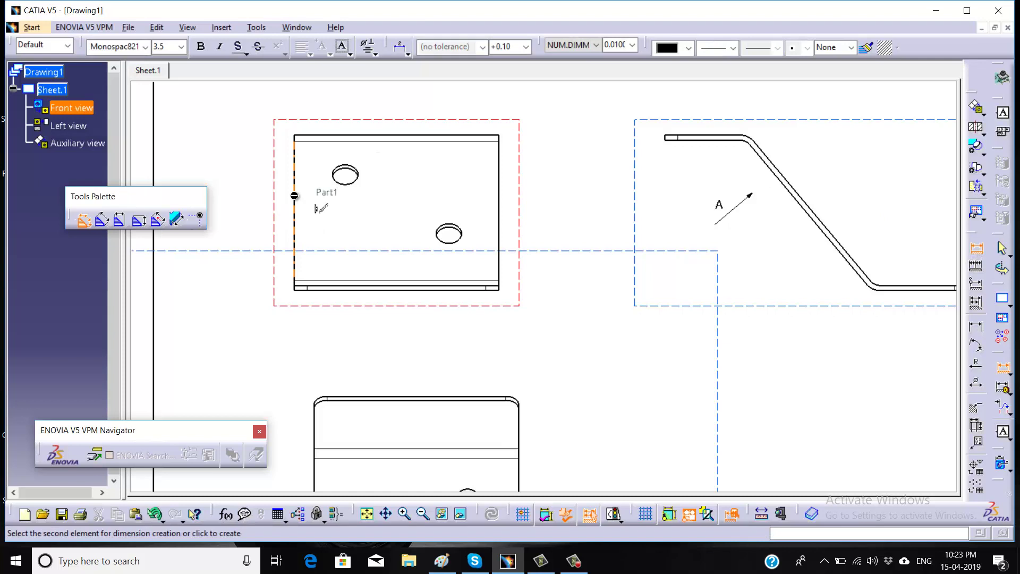
left_click(499, 189)
left_click(399, 325)
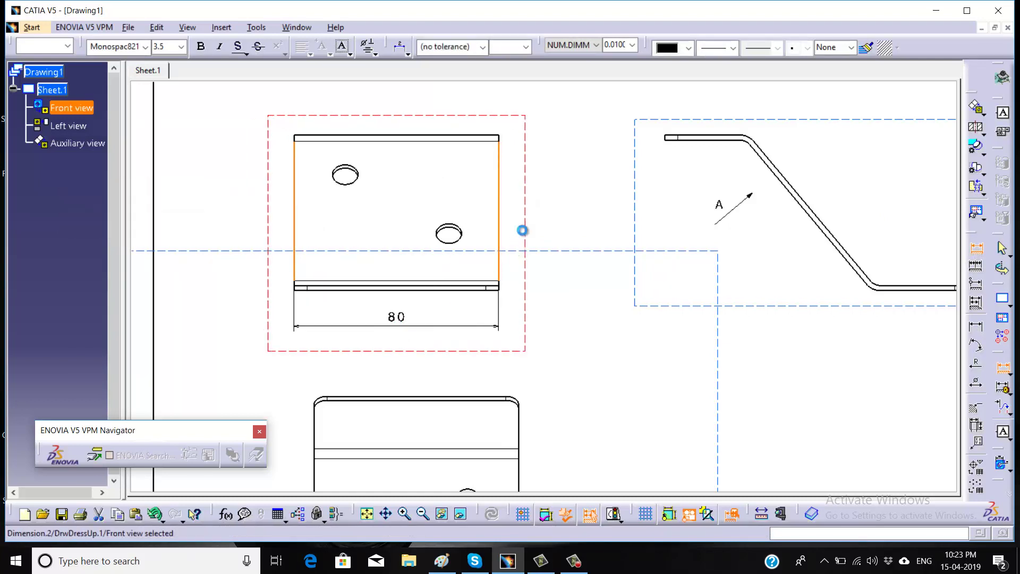
middle_click_drag(553, 240, 447, 255)
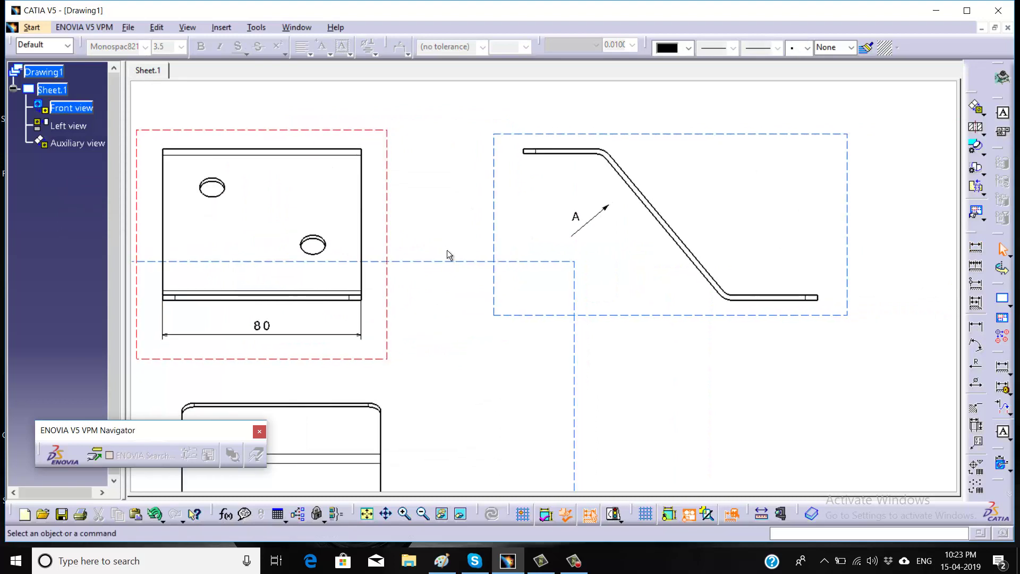
double_click(846, 148)
middle_click_drag(770, 207, 640, 213)
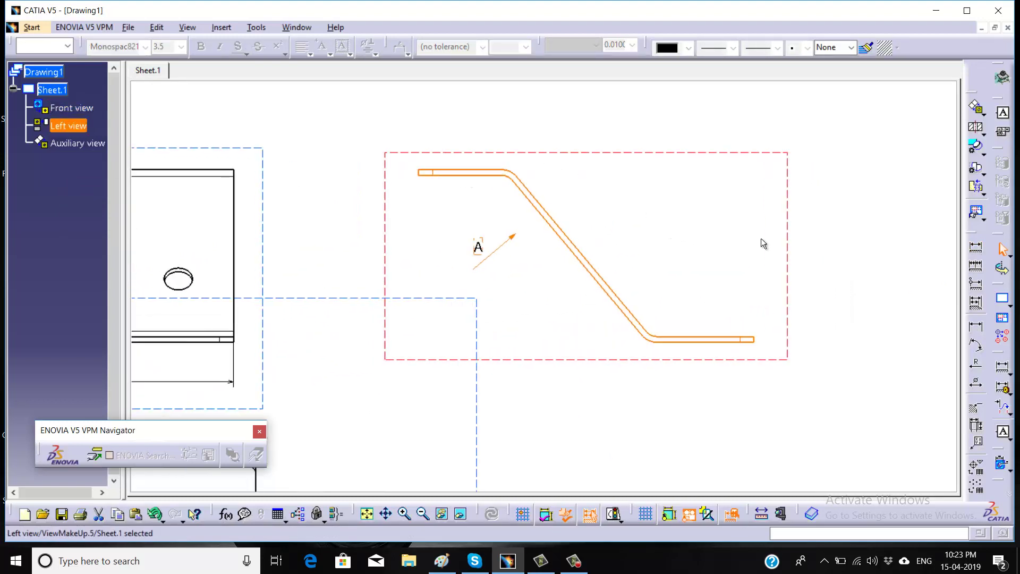
Dimension the left view's height between the top and bottom flanges as 60.71, placed at the left
left_click(977, 250)
left_click(481, 171)
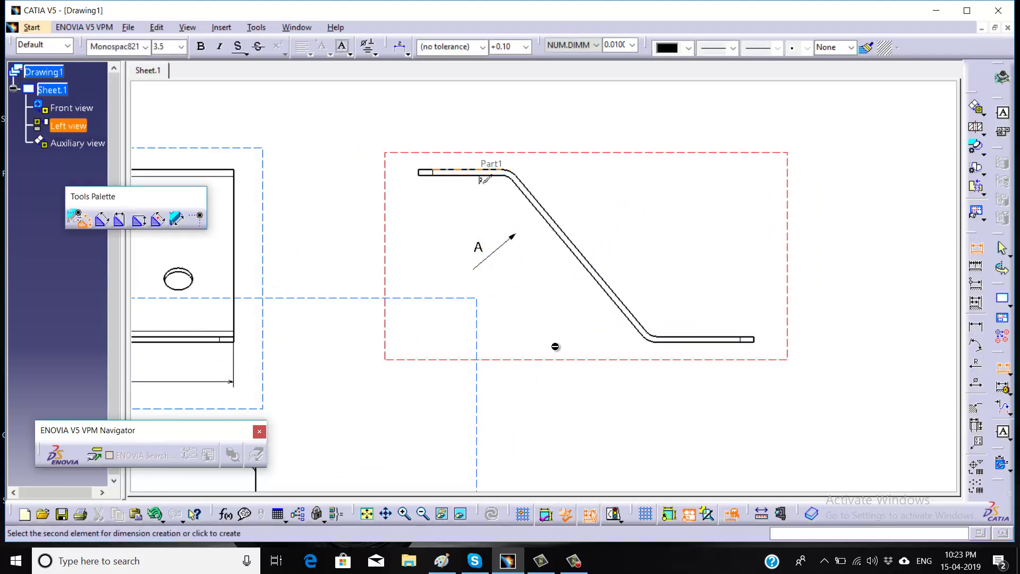
left_click(697, 351)
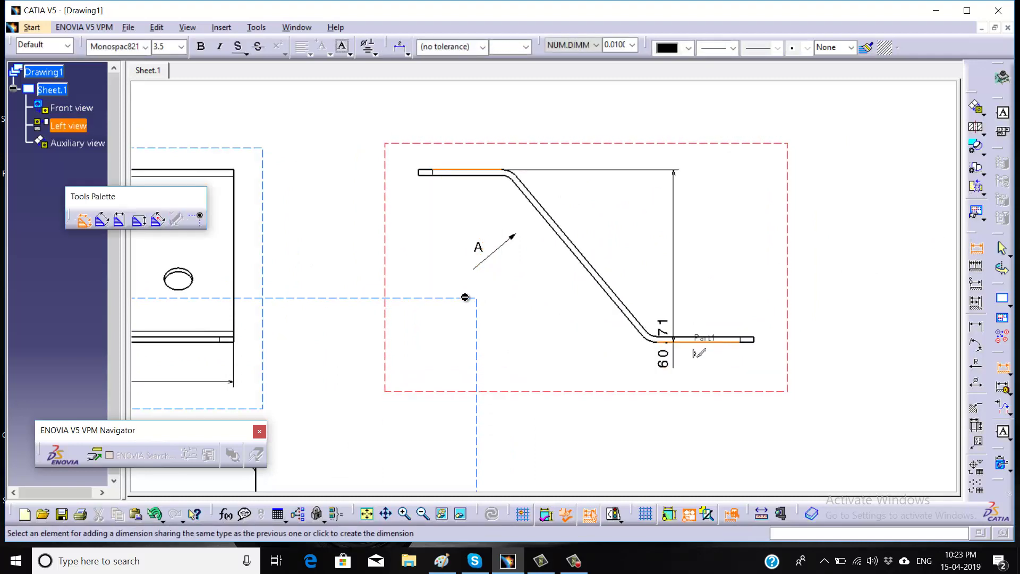
left_click(359, 276)
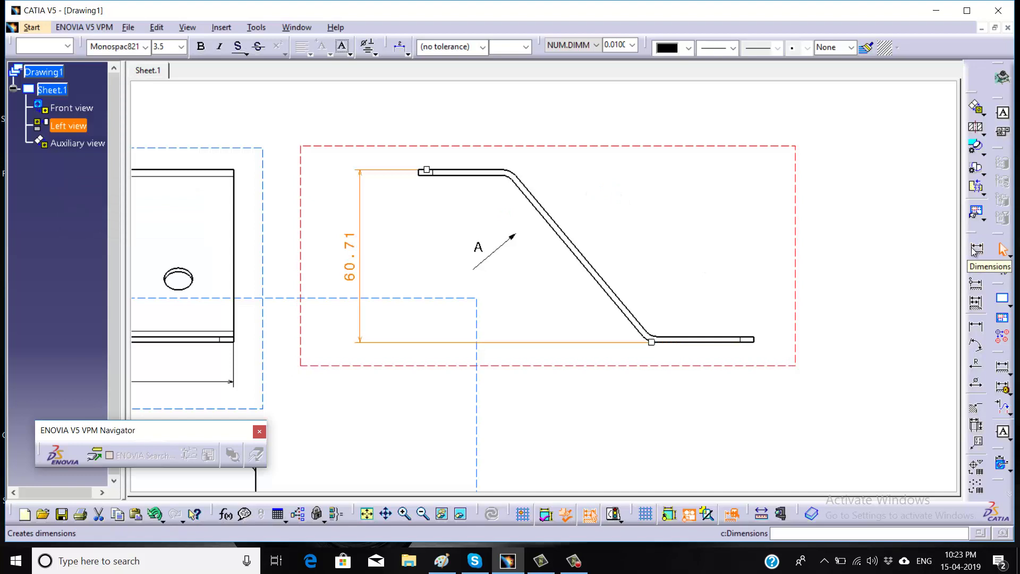
Add a 32.61 length dimension above the top flange, measured to the upper bend
left_click(976, 250)
middle_click_drag(738, 262, 746, 282, "ctrl")
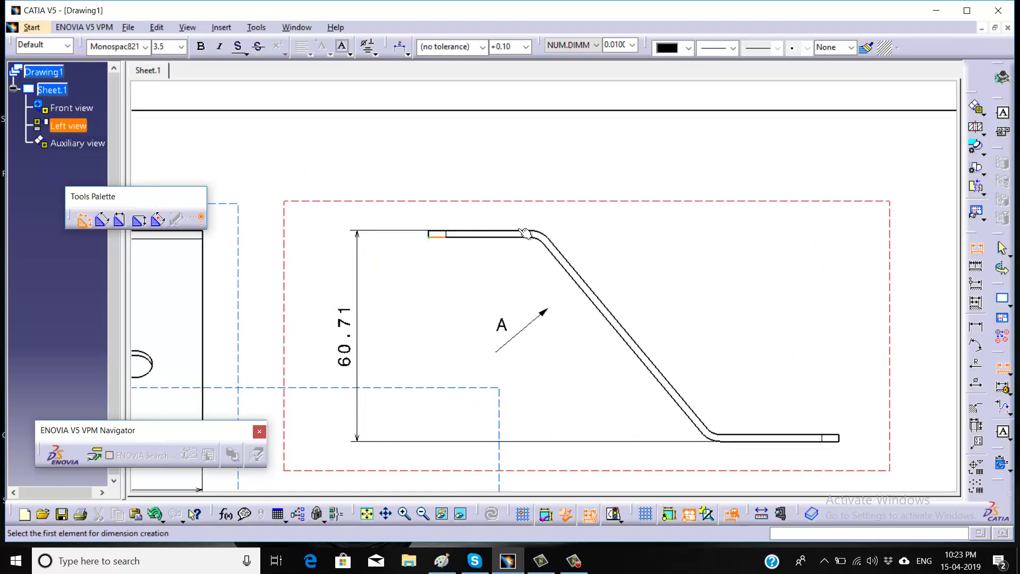
mouse_move(603, 255)
middle_mouse_down("ctrl")
mouse_move(594, 170)
mouse_move(646, 273)
mouse_move(603, 258)
middle_mouse_up("ctrl")
left_click(597, 247)
middle_click_drag(457, 151, 470, 194, "ctrl")
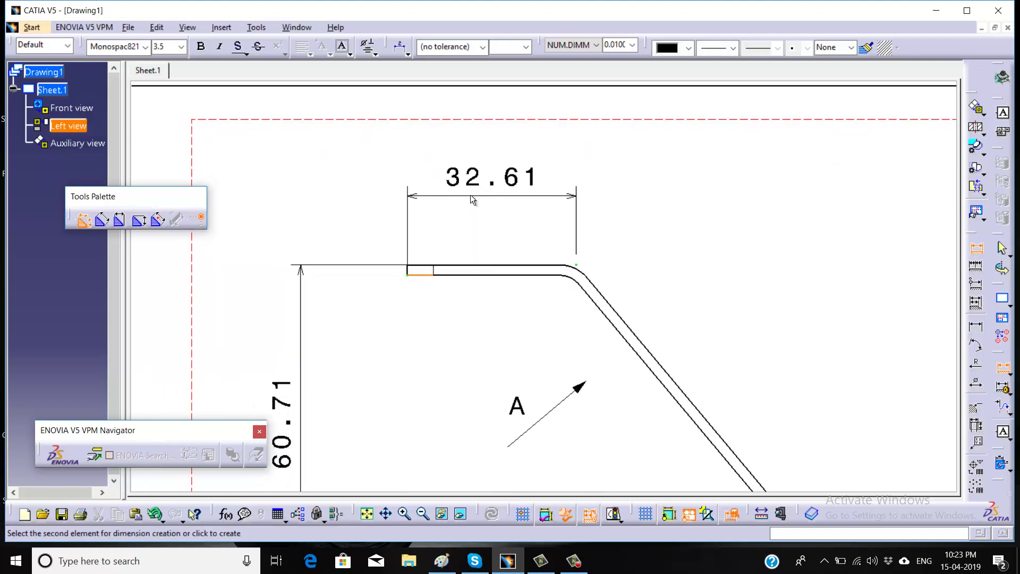
left_click(470, 195)
middle_click_drag(656, 261, 577, 213, "ctrl")
mouse_move(654, 325)
middle_mouse_down()
mouse_move(537, 212)
mouse_move(683, 346)
mouse_move(639, 269)
mouse_move(467, 312)
middle_mouse_up()
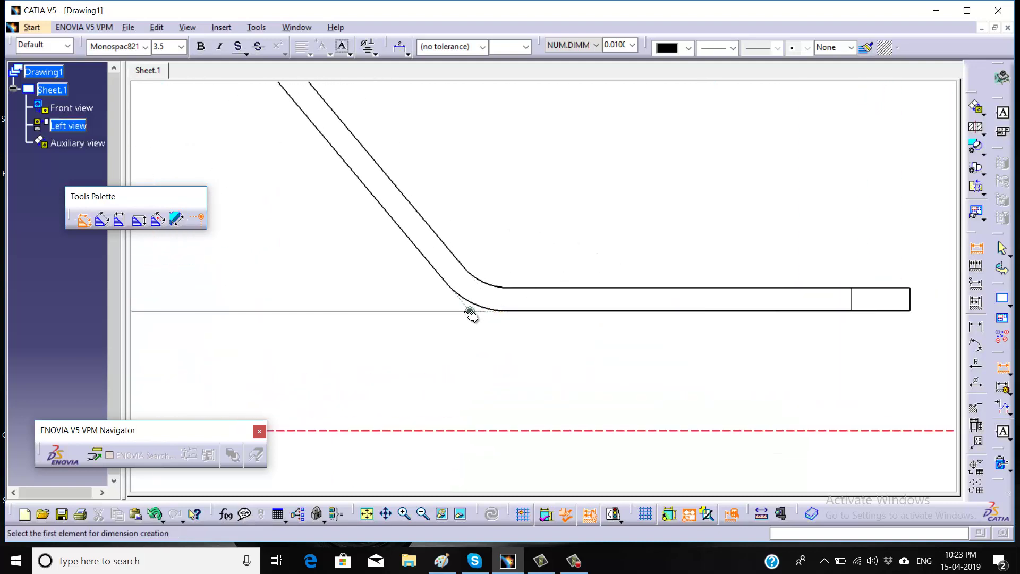
Dimension the bottom flange to its right end as 37.48, placed below the flange
left_click(471, 311)
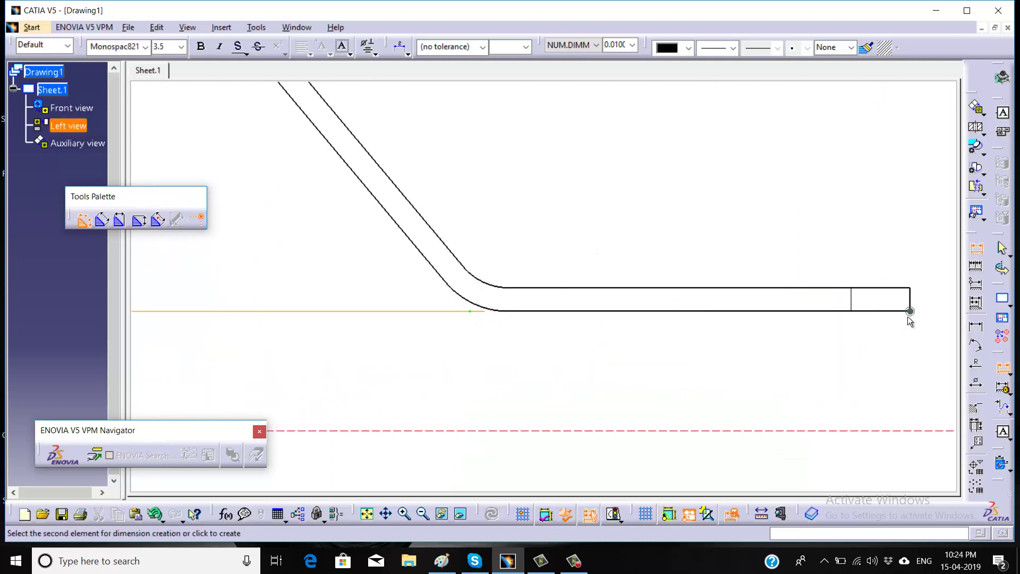
left_click(906, 307)
mouse_move(646, 412)
middle_mouse_down("ctrl")
mouse_move(663, 397)
mouse_move(645, 411)
middle_mouse_up("ctrl")
left_click(644, 408)
Add an R5 radius dimension to the inner arc of the upper bend
mouse_move(594, 219)
middle_mouse_down("ctrl")
mouse_move(489, 263)
mouse_move(656, 283)
mouse_move(672, 341)
mouse_move(714, 333)
middle_mouse_up("ctrl")
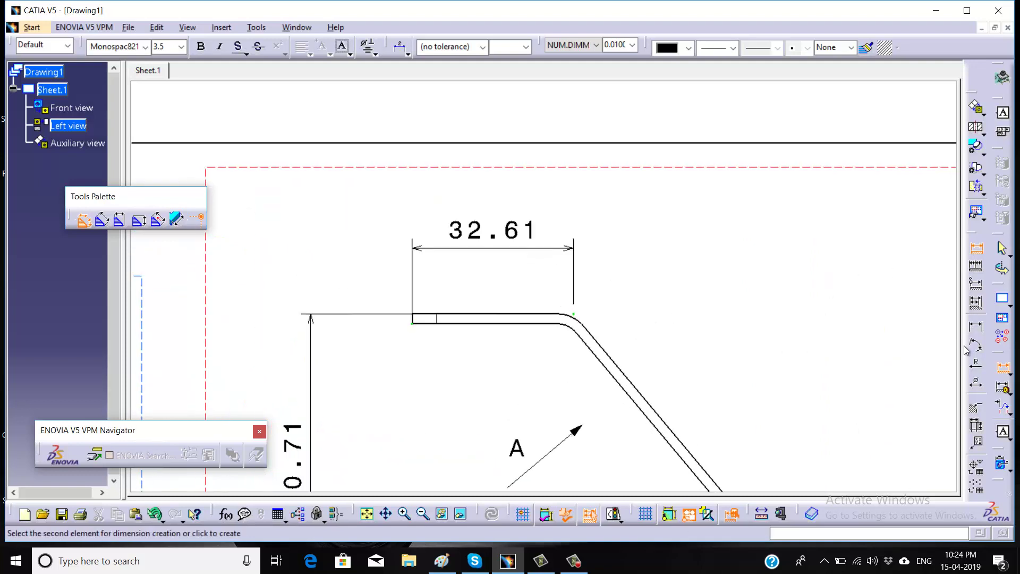
left_click(976, 364)
mouse_move(843, 380)
middle_mouse_down("ctrl")
mouse_move(719, 356)
mouse_move(699, 285)
mouse_move(648, 261)
middle_mouse_up("ctrl")
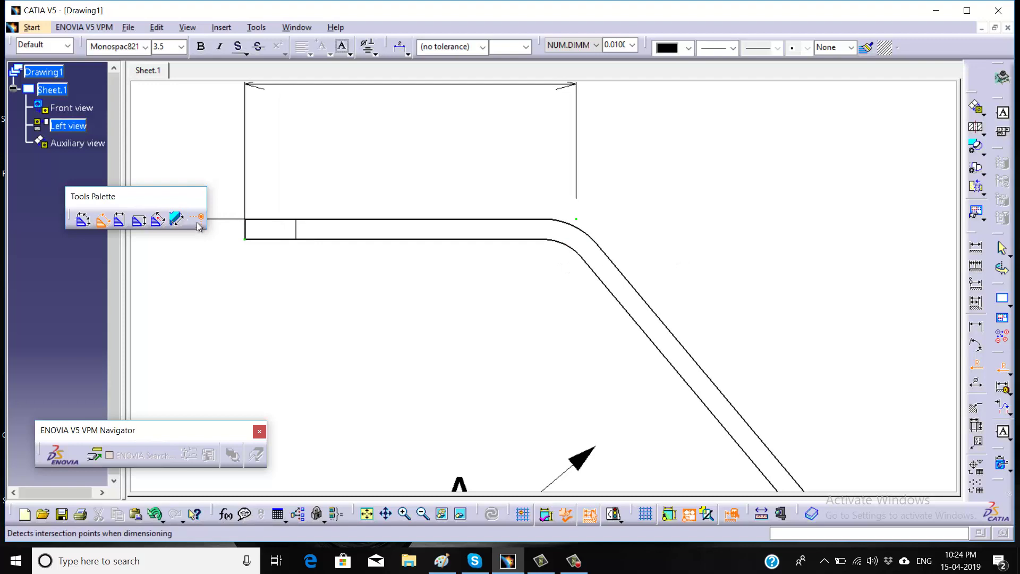
left_click(564, 246)
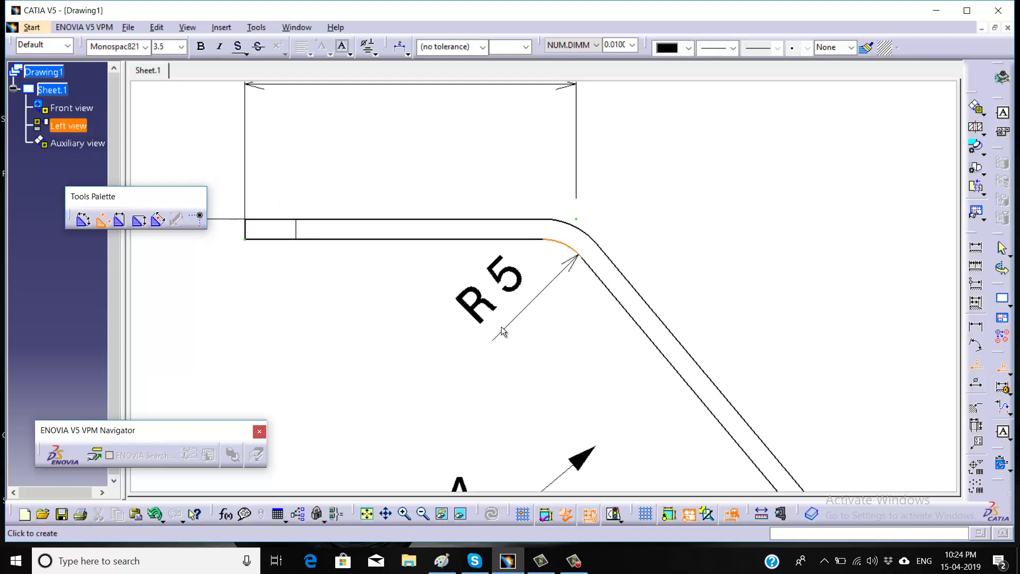
left_click(499, 327)
mouse_move(704, 218)
middle_mouse_down("ctrl")
mouse_move(726, 329)
mouse_move(624, 229)
mouse_move(648, 255)
mouse_move(641, 251)
mouse_move(741, 290)
middle_mouse_up("ctrl")
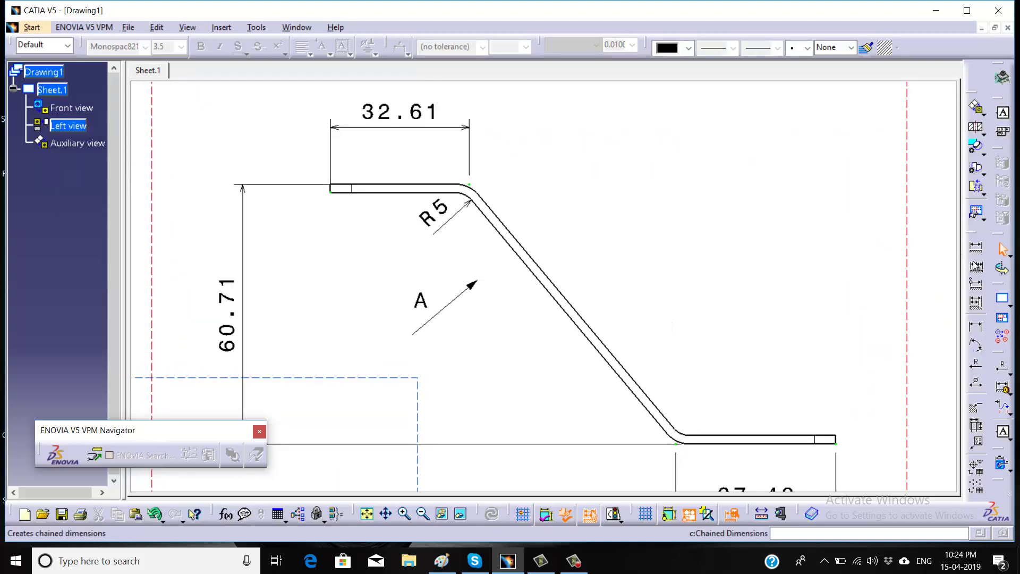
Place a 130° angle dimension between the top flange's lower edge and the slanted leg's inner edge
left_click(975, 247)
mouse_move(605, 244)
middle_mouse_down("ctrl")
mouse_move(644, 273)
mouse_move(640, 261)
middle_mouse_up("ctrl")
left_click(398, 239)
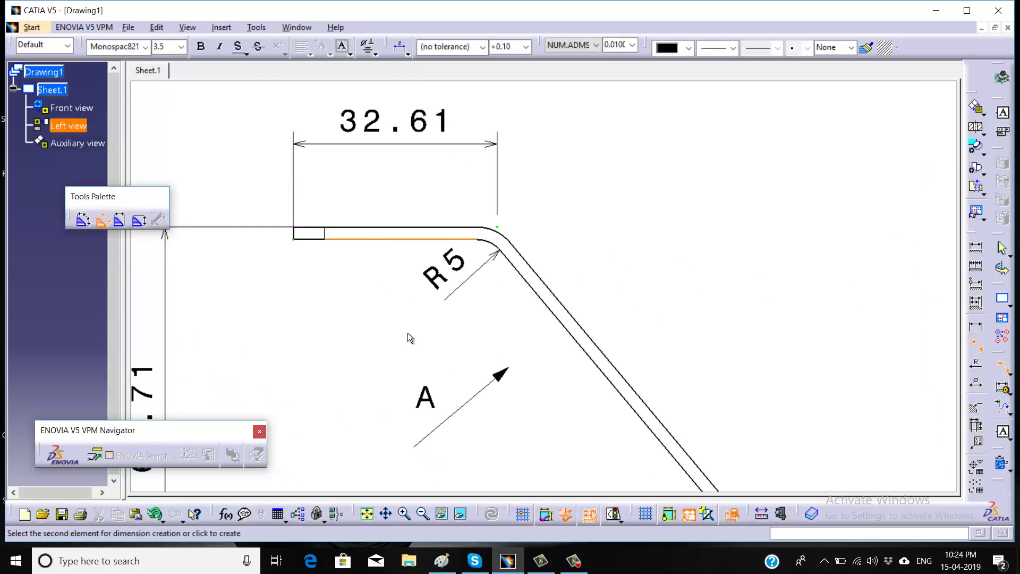
left_click(537, 294)
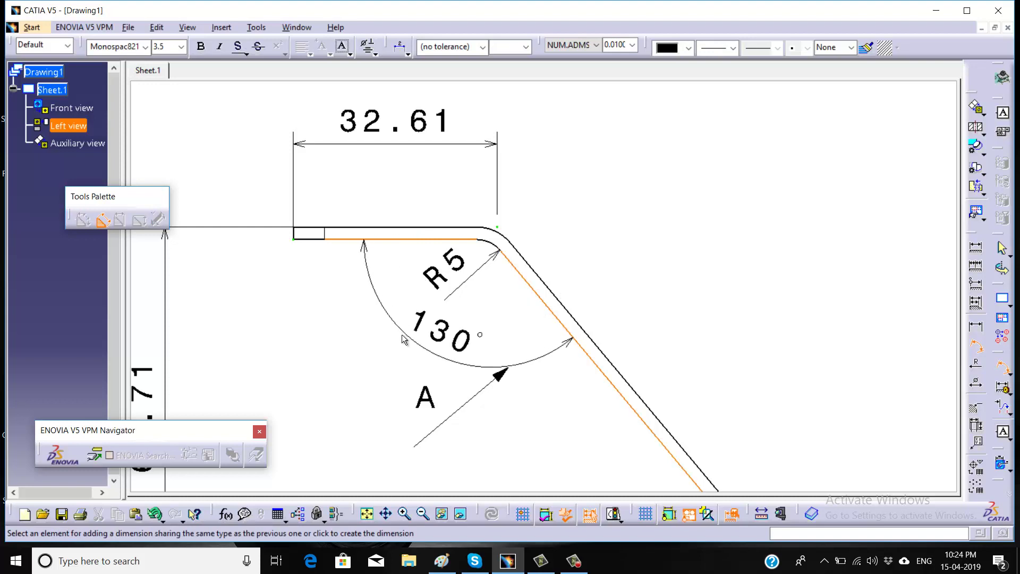
left_click(410, 326)
mouse_move(355, 365)
middle_mouse_down("ctrl")
mouse_move(387, 273)
mouse_move(483, 313)
middle_mouse_up("ctrl")
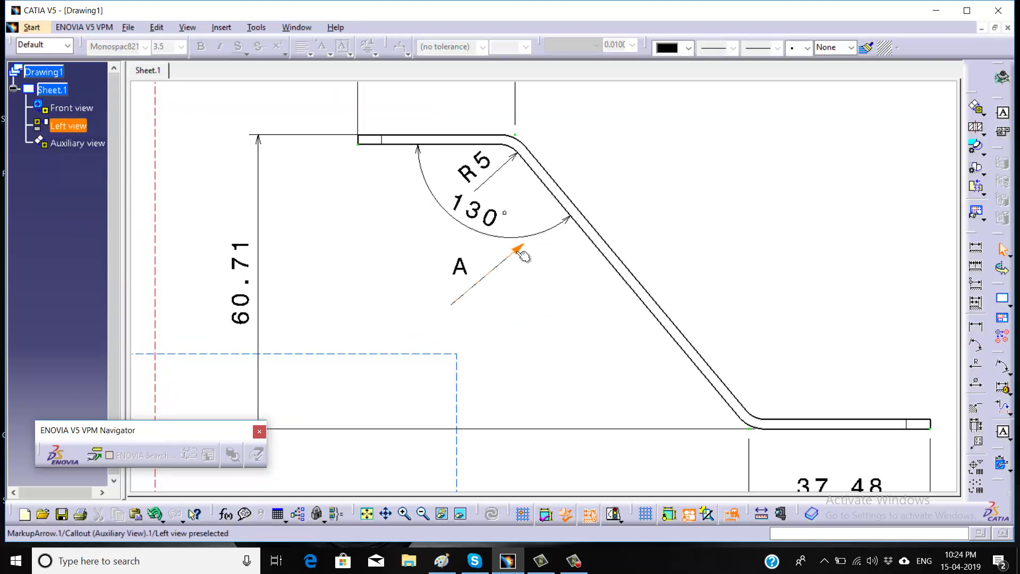